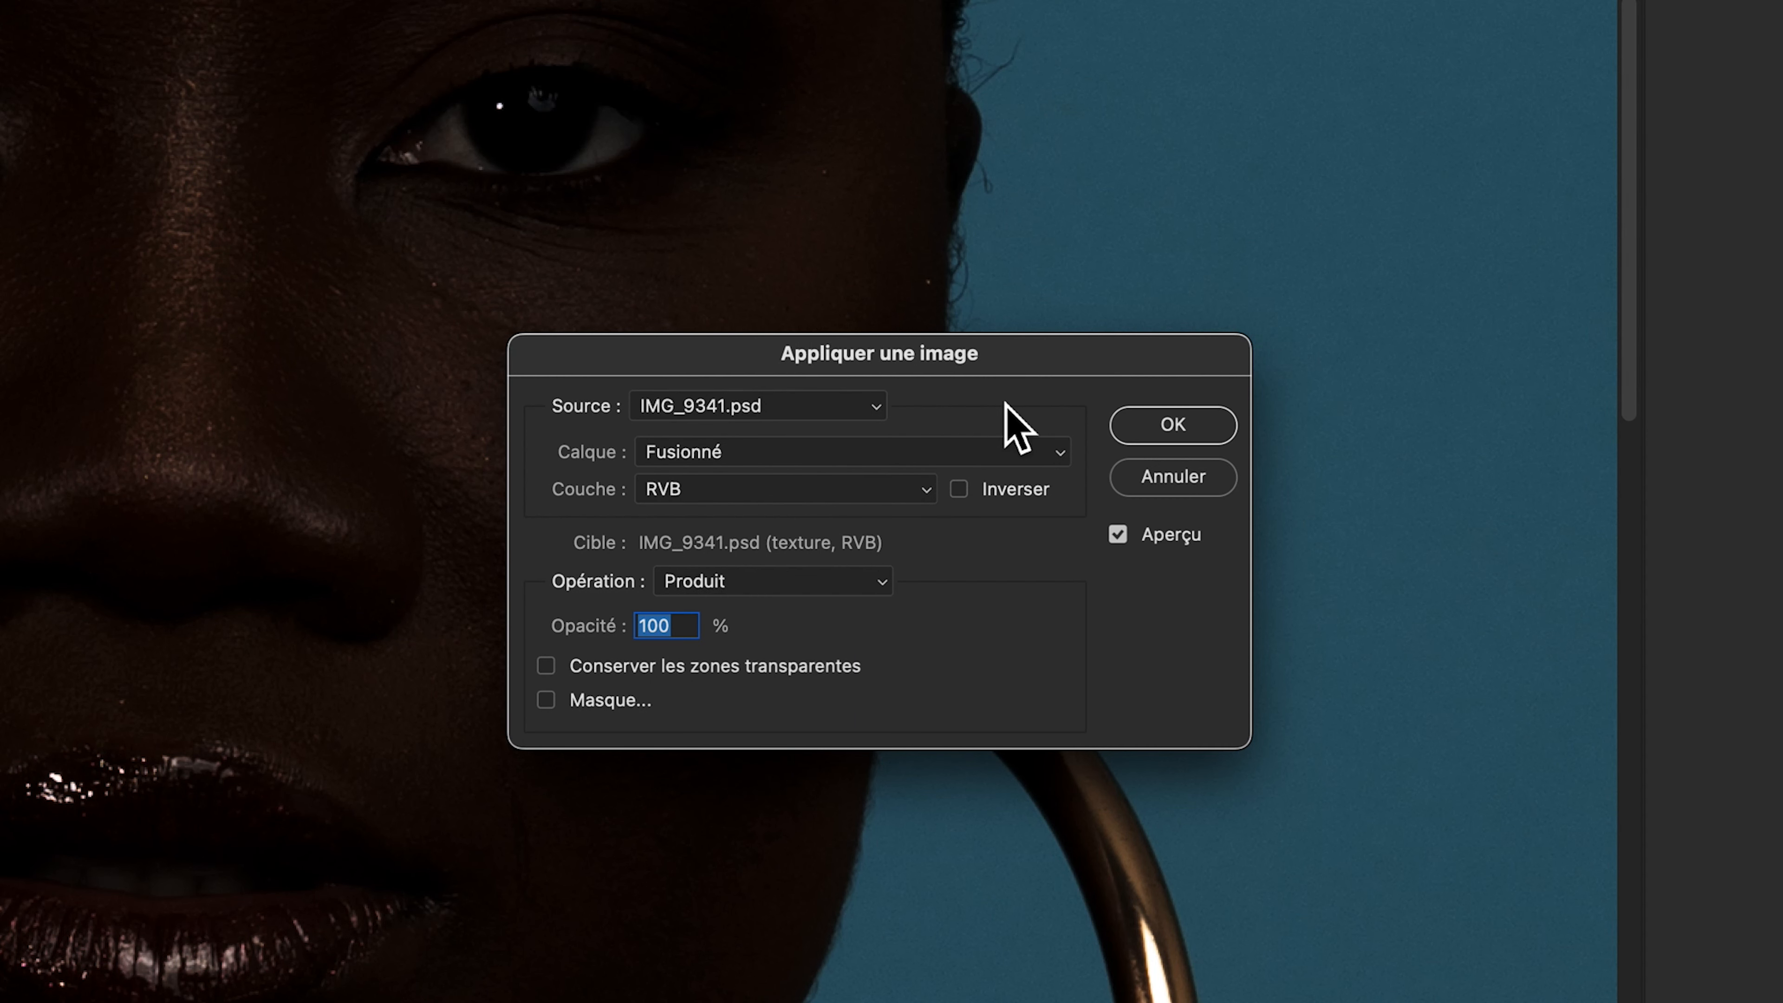
Apply the tons de couleurs layer to the texture layer using Soustraction at 100% opacity, scale 2 and offset 128.
click(1038, 454)
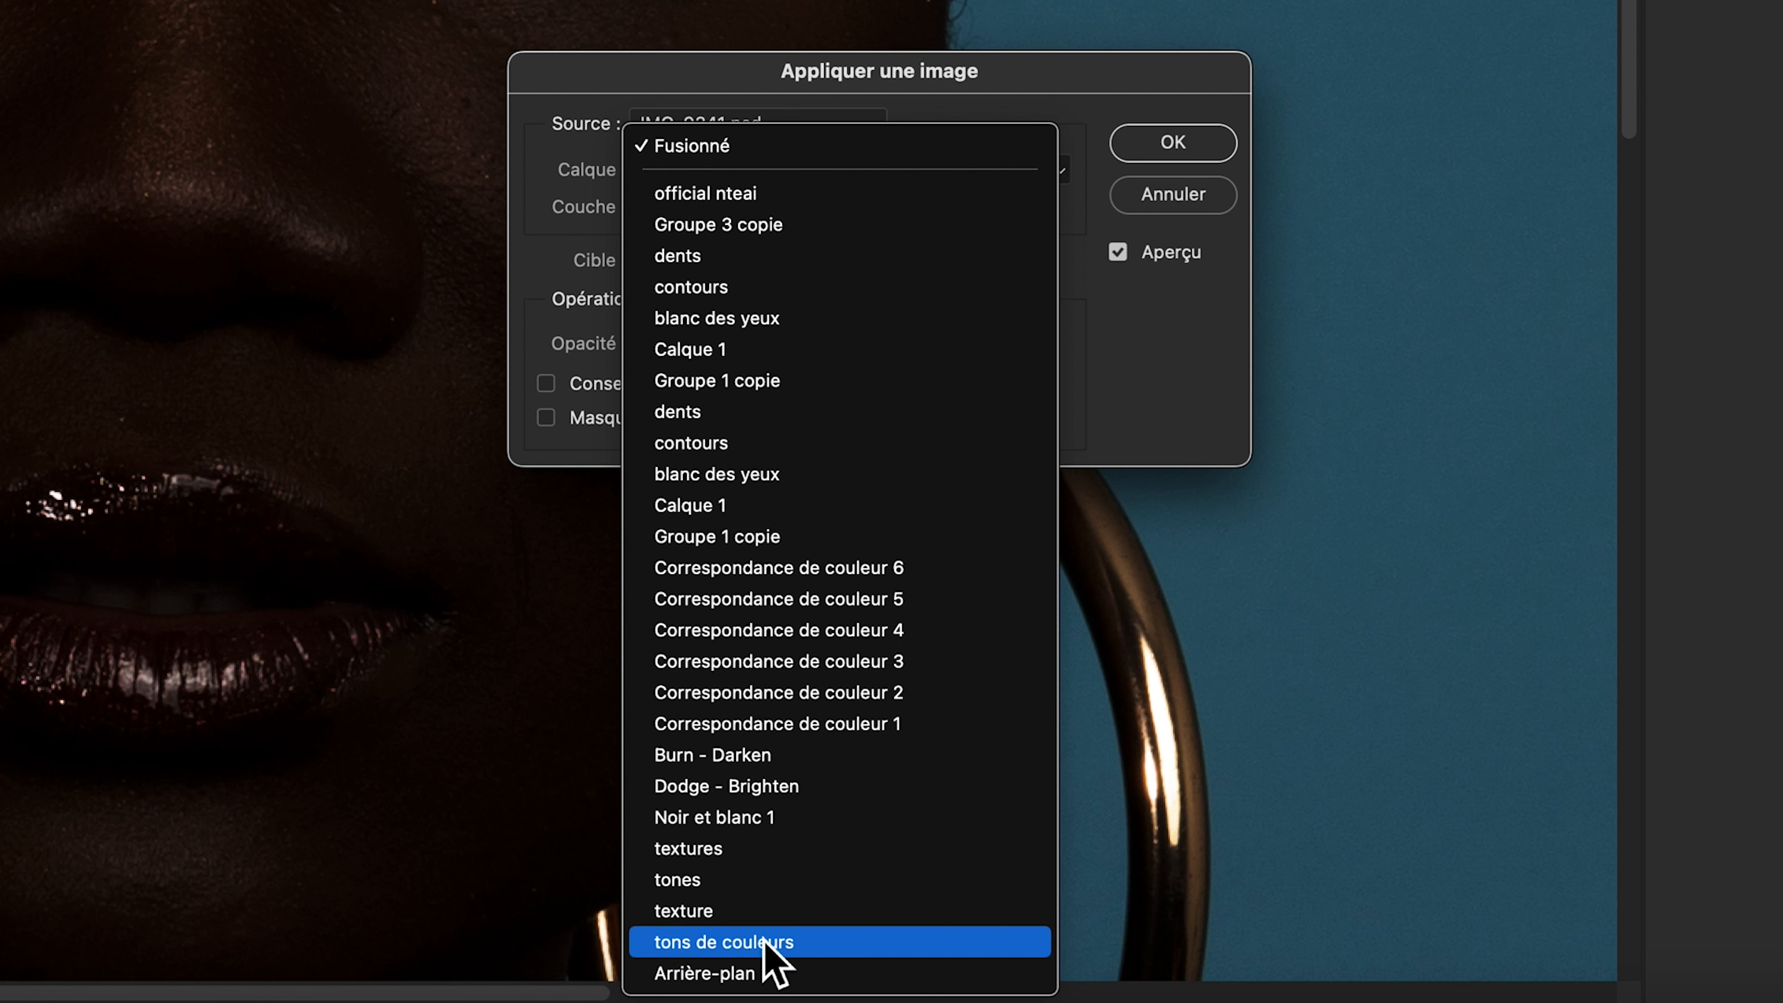
click(796, 944)
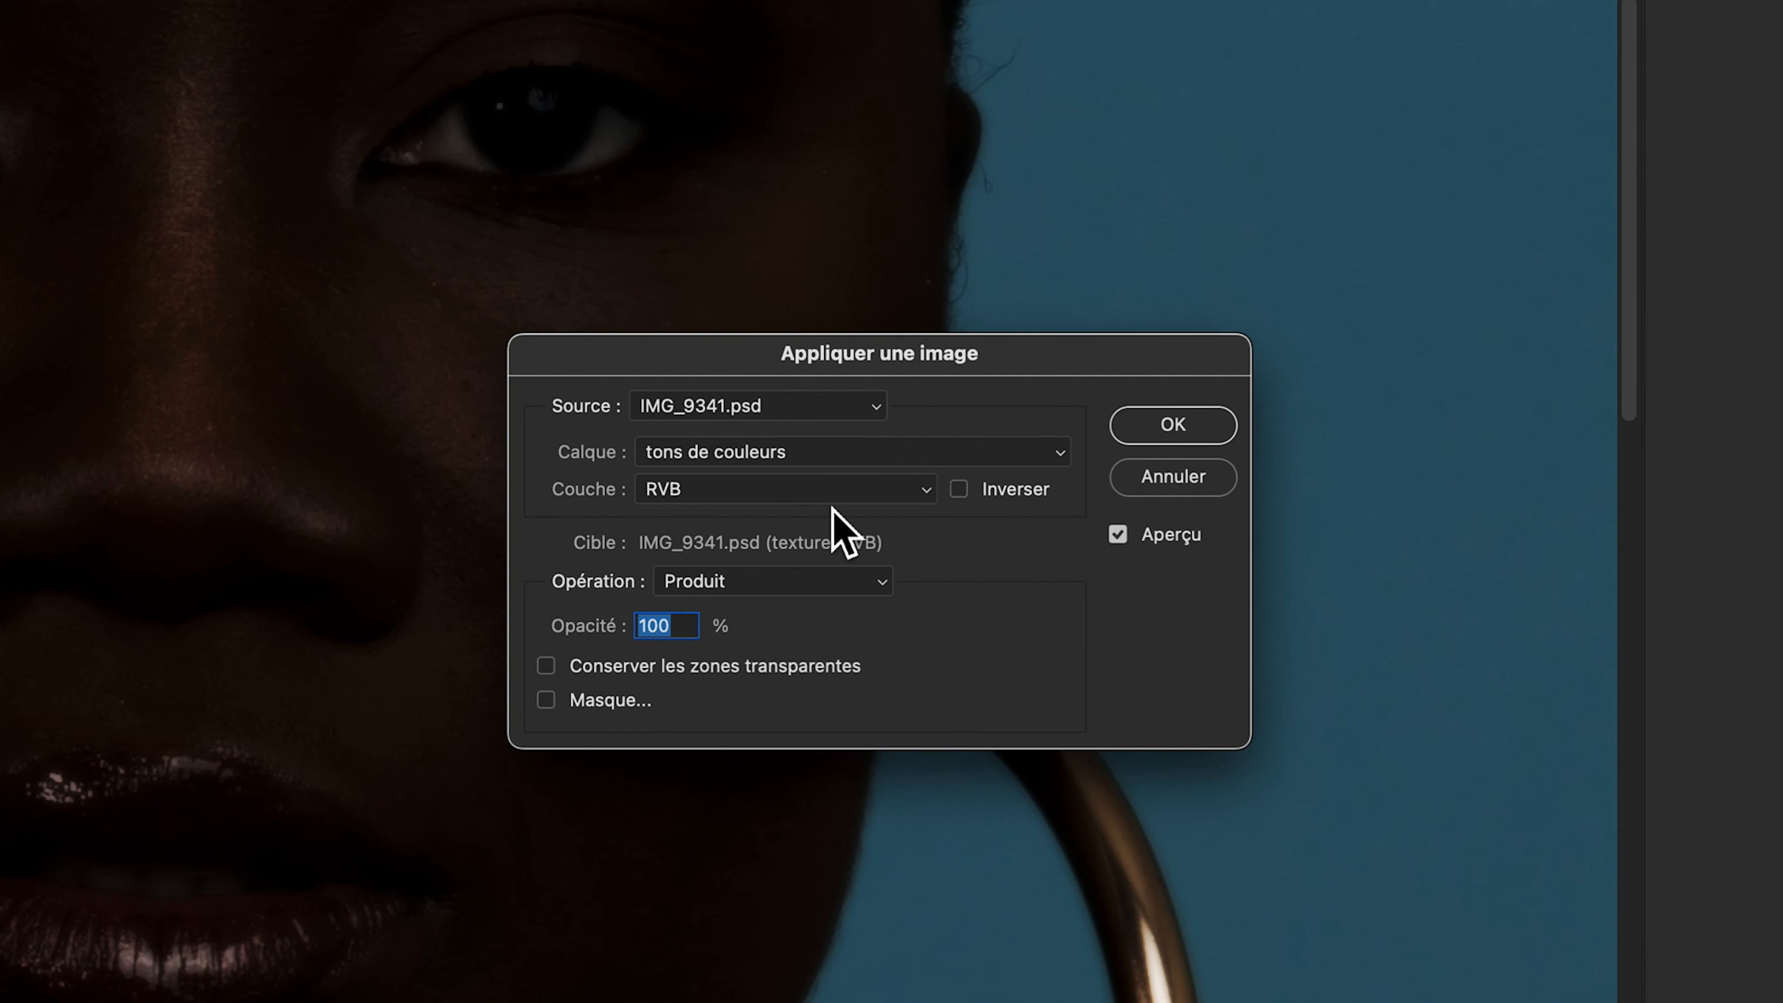
click(880, 584)
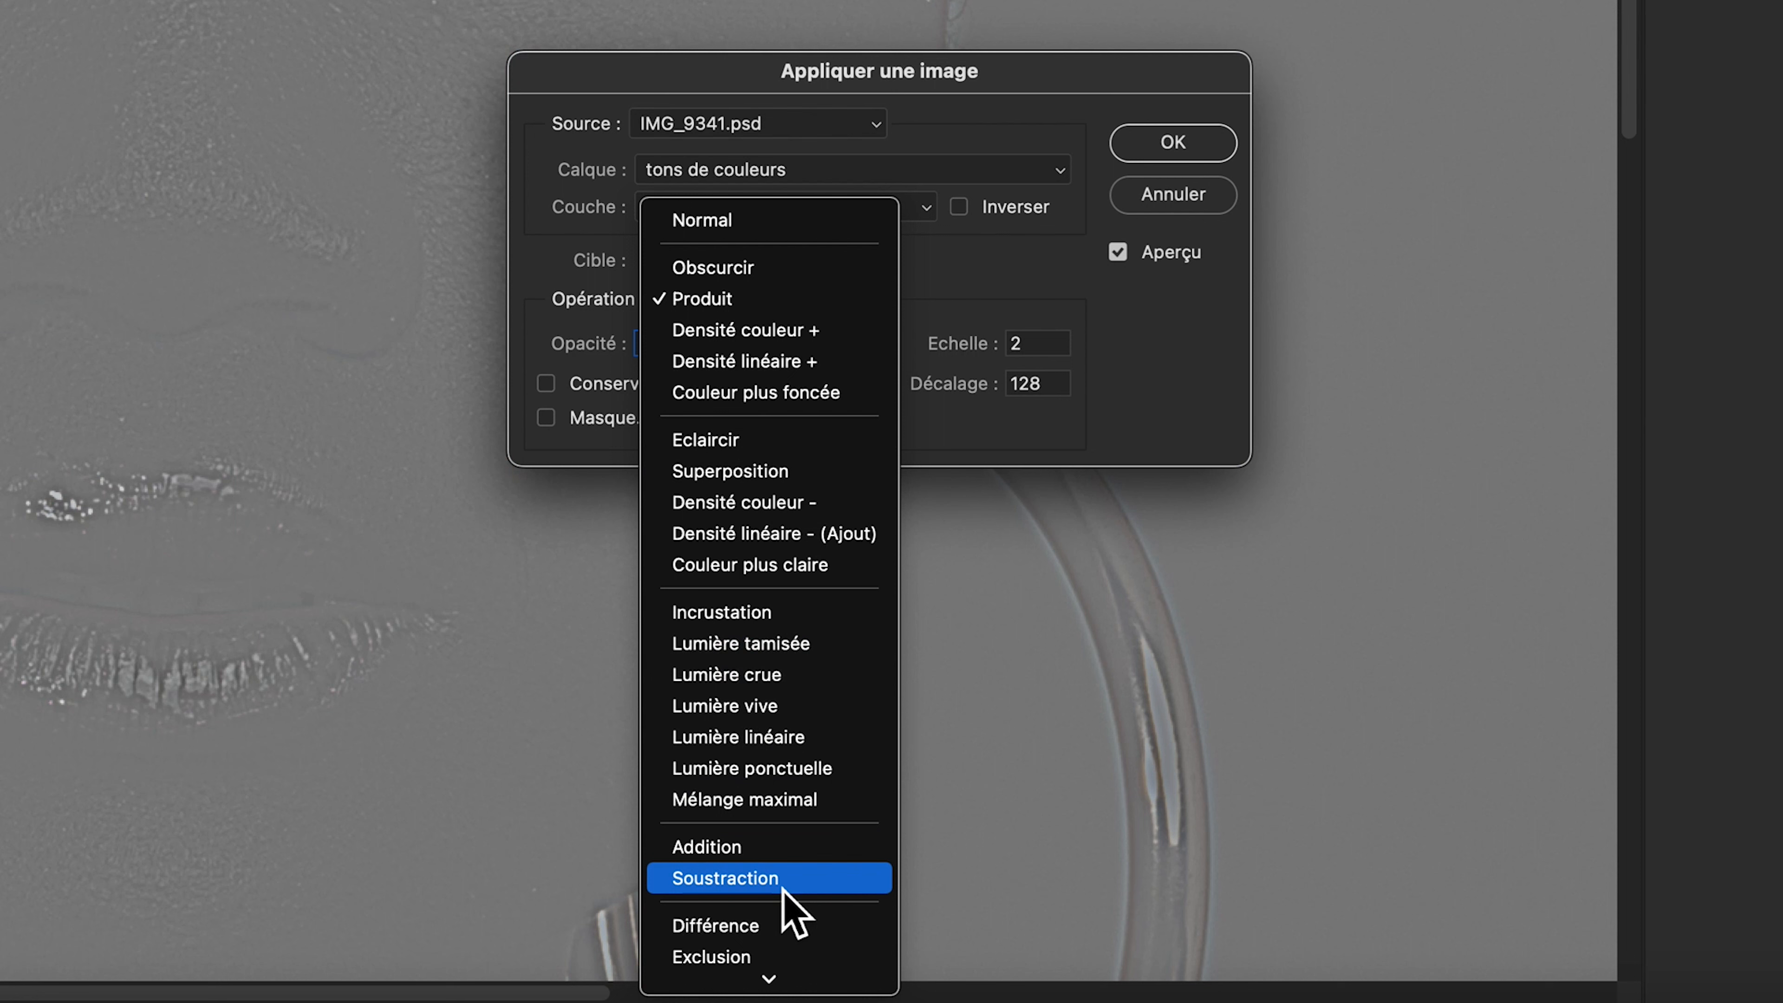
click(798, 887)
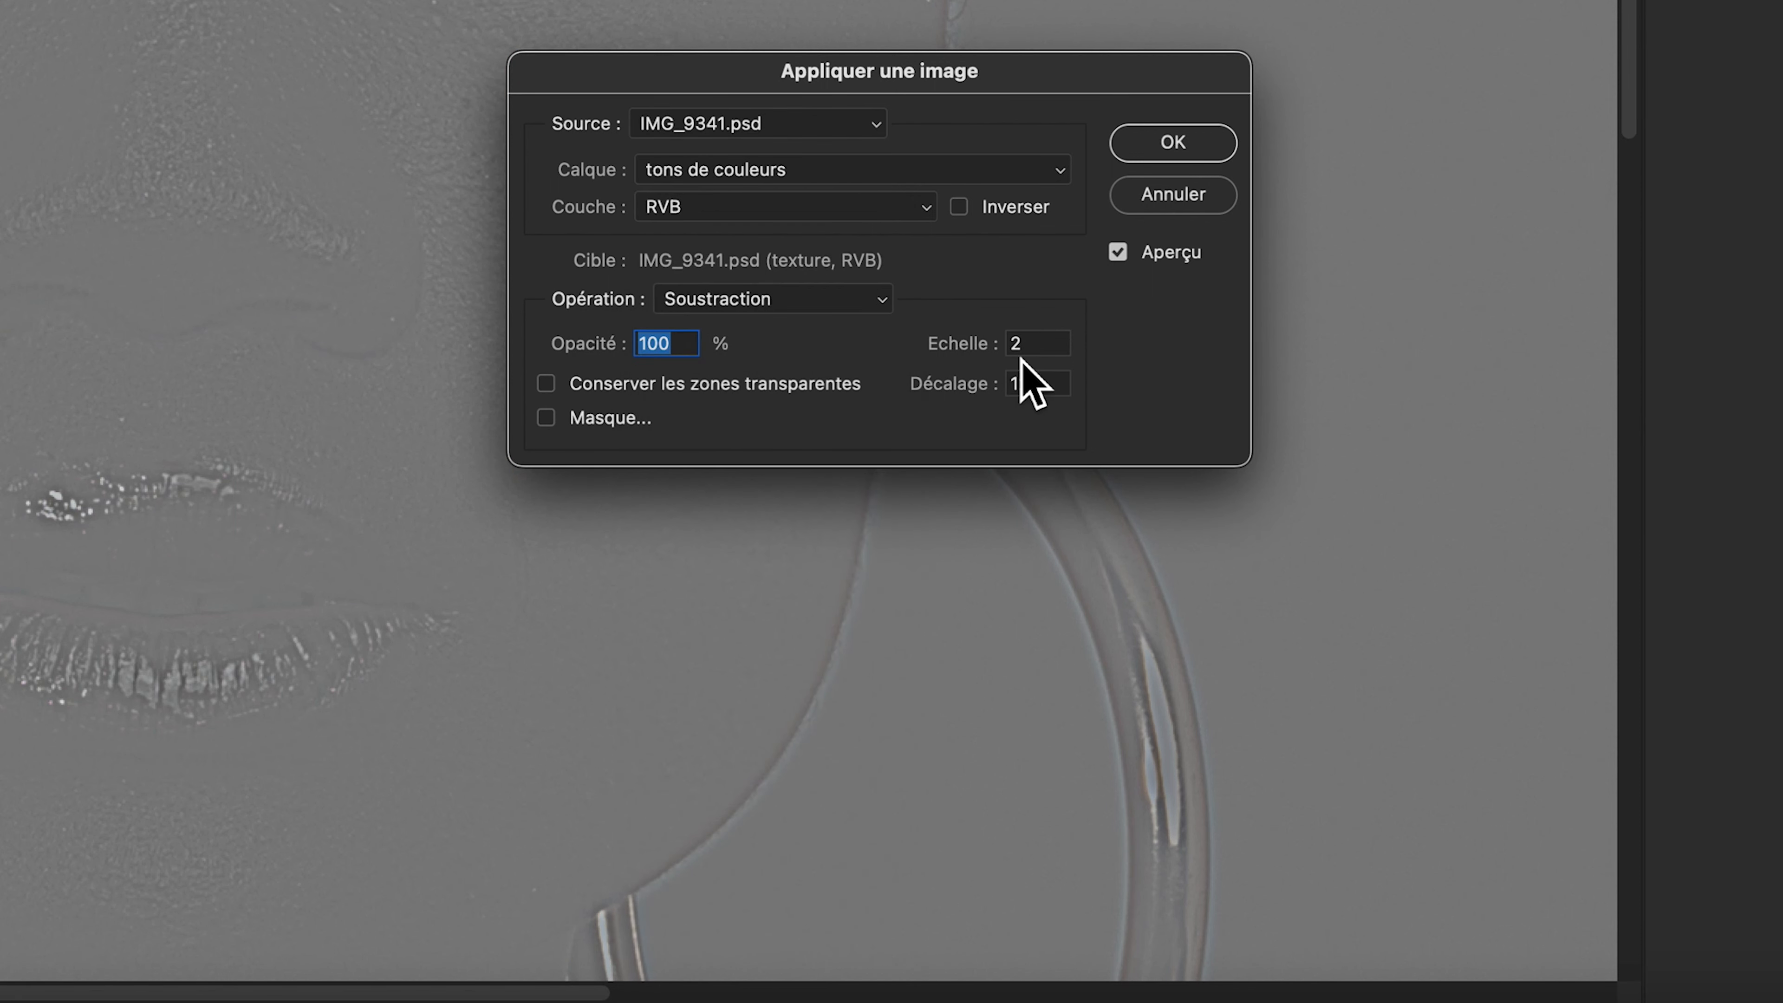
key(Return)
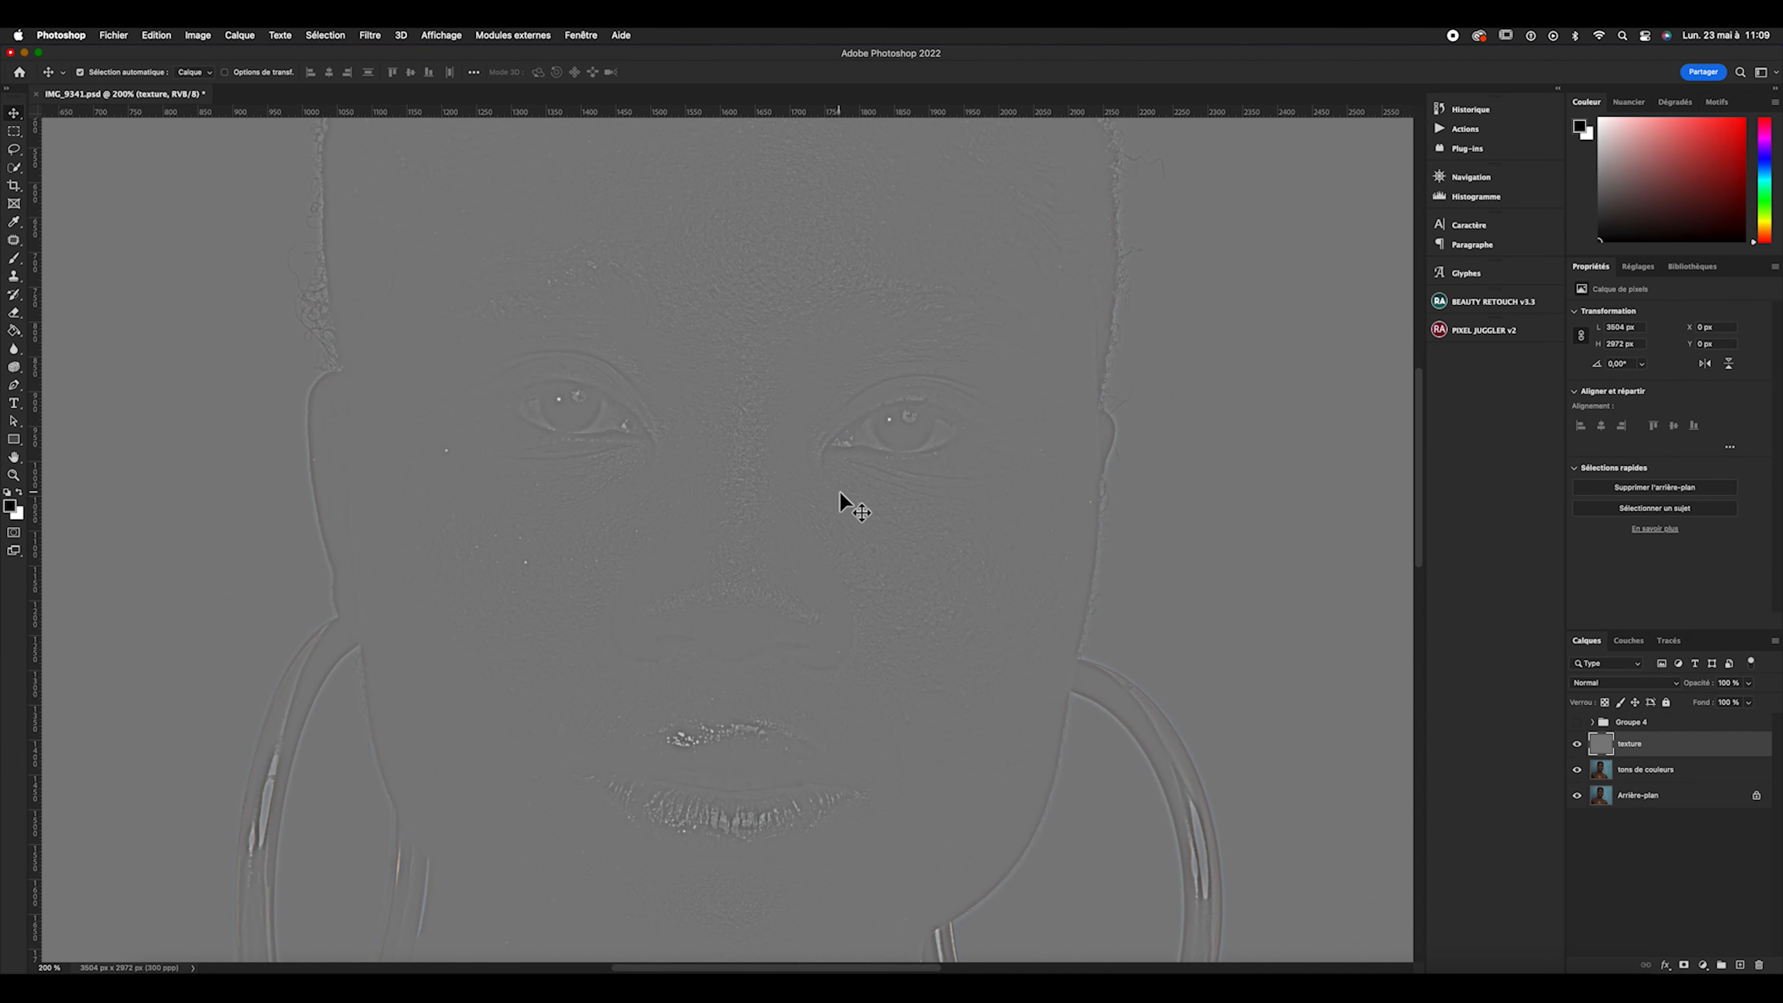
Examine the isolated texture layer across the forehead, eyes, nose, lips and earrings at several magnifications.
key(super+minus)
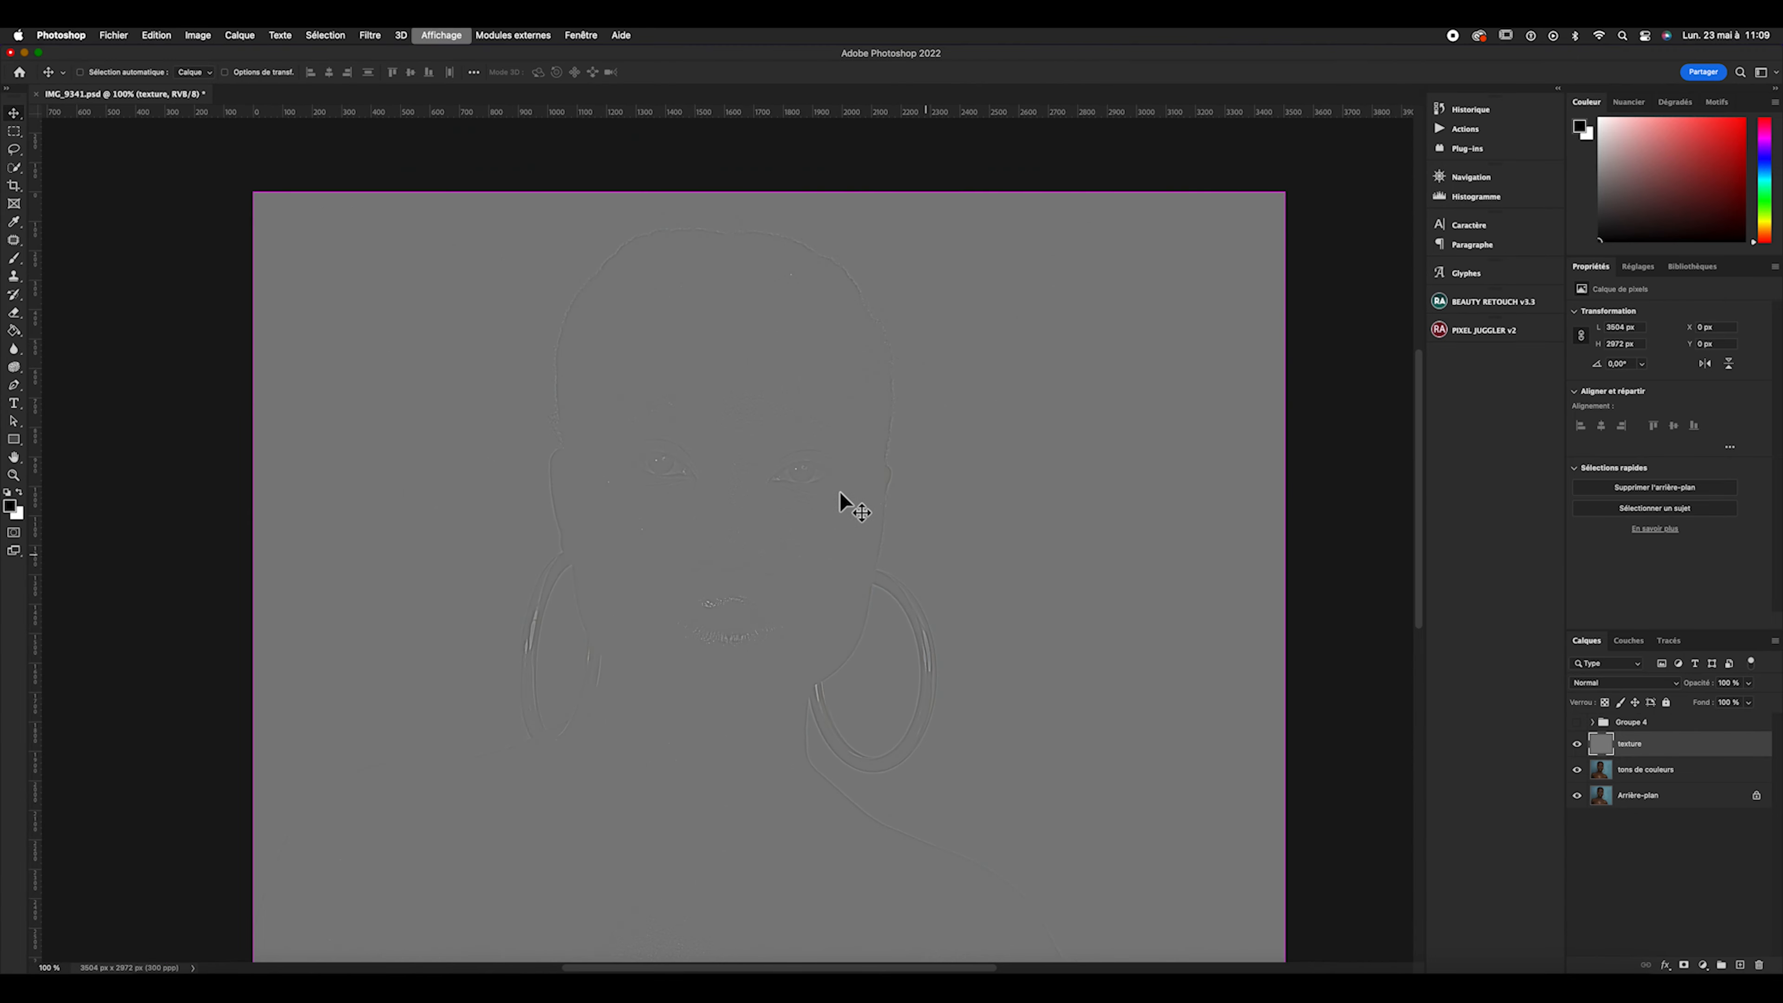
key(super+plus)
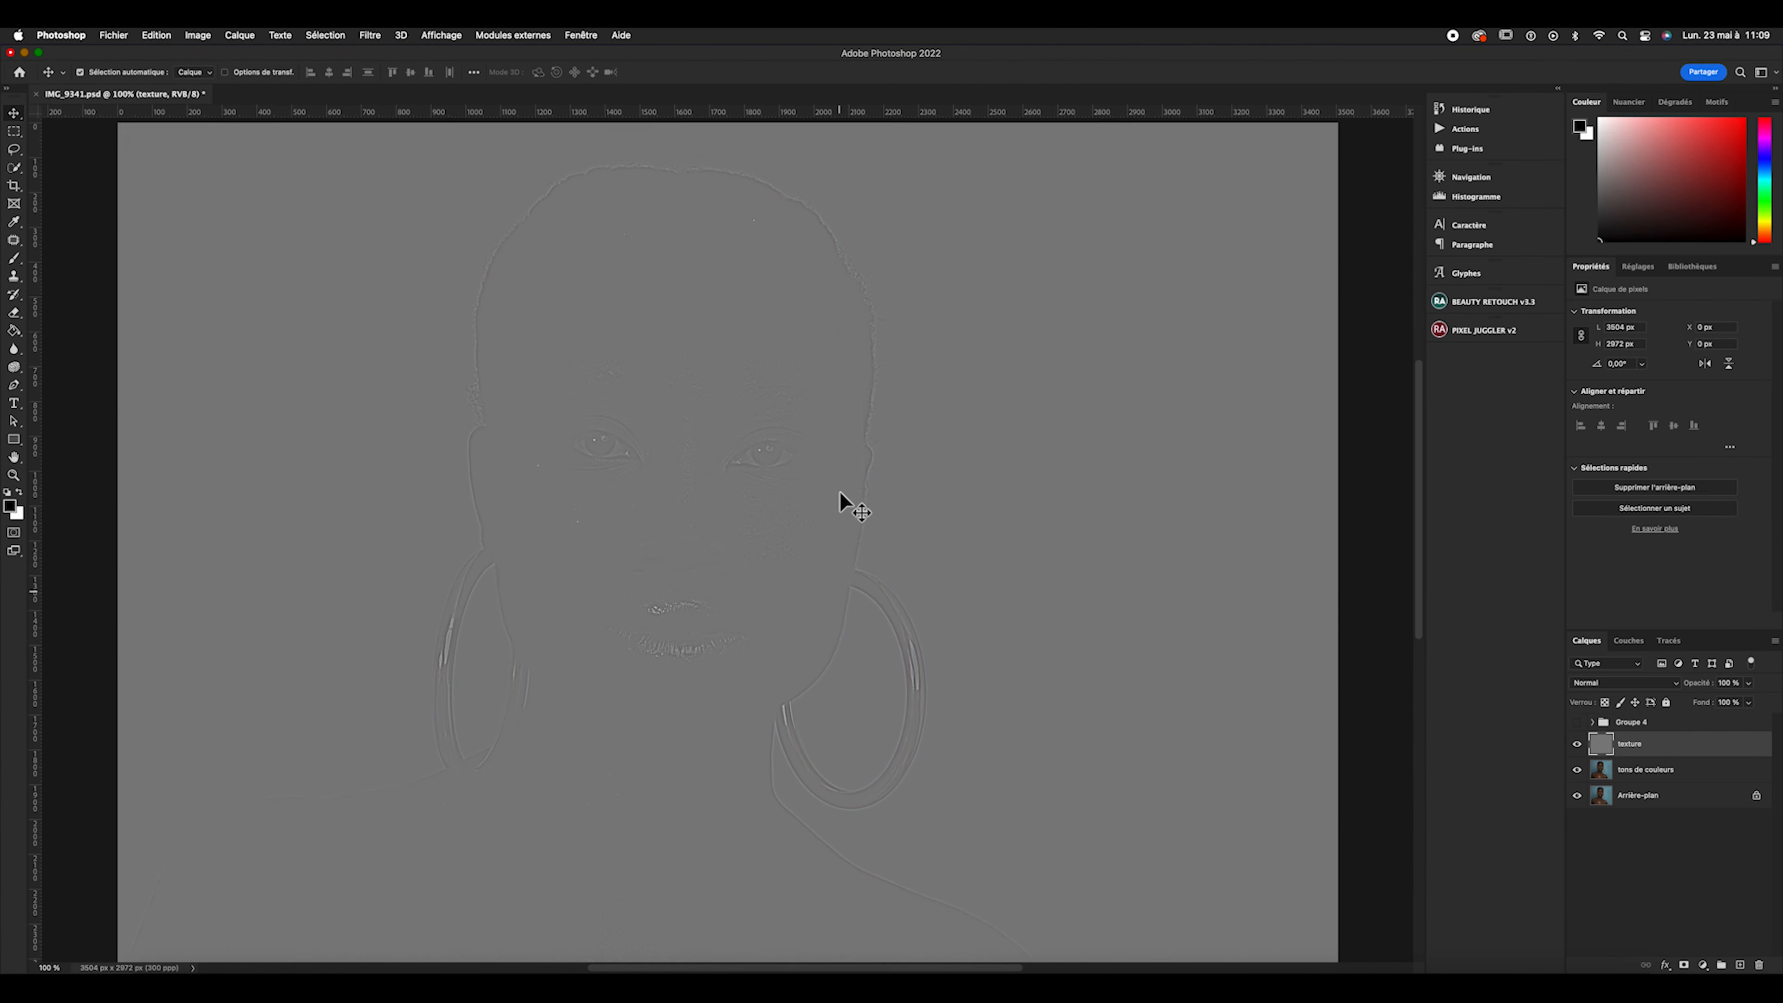
scroll(841, 490, up, 2)
key(super+plus)
key(super+plus)
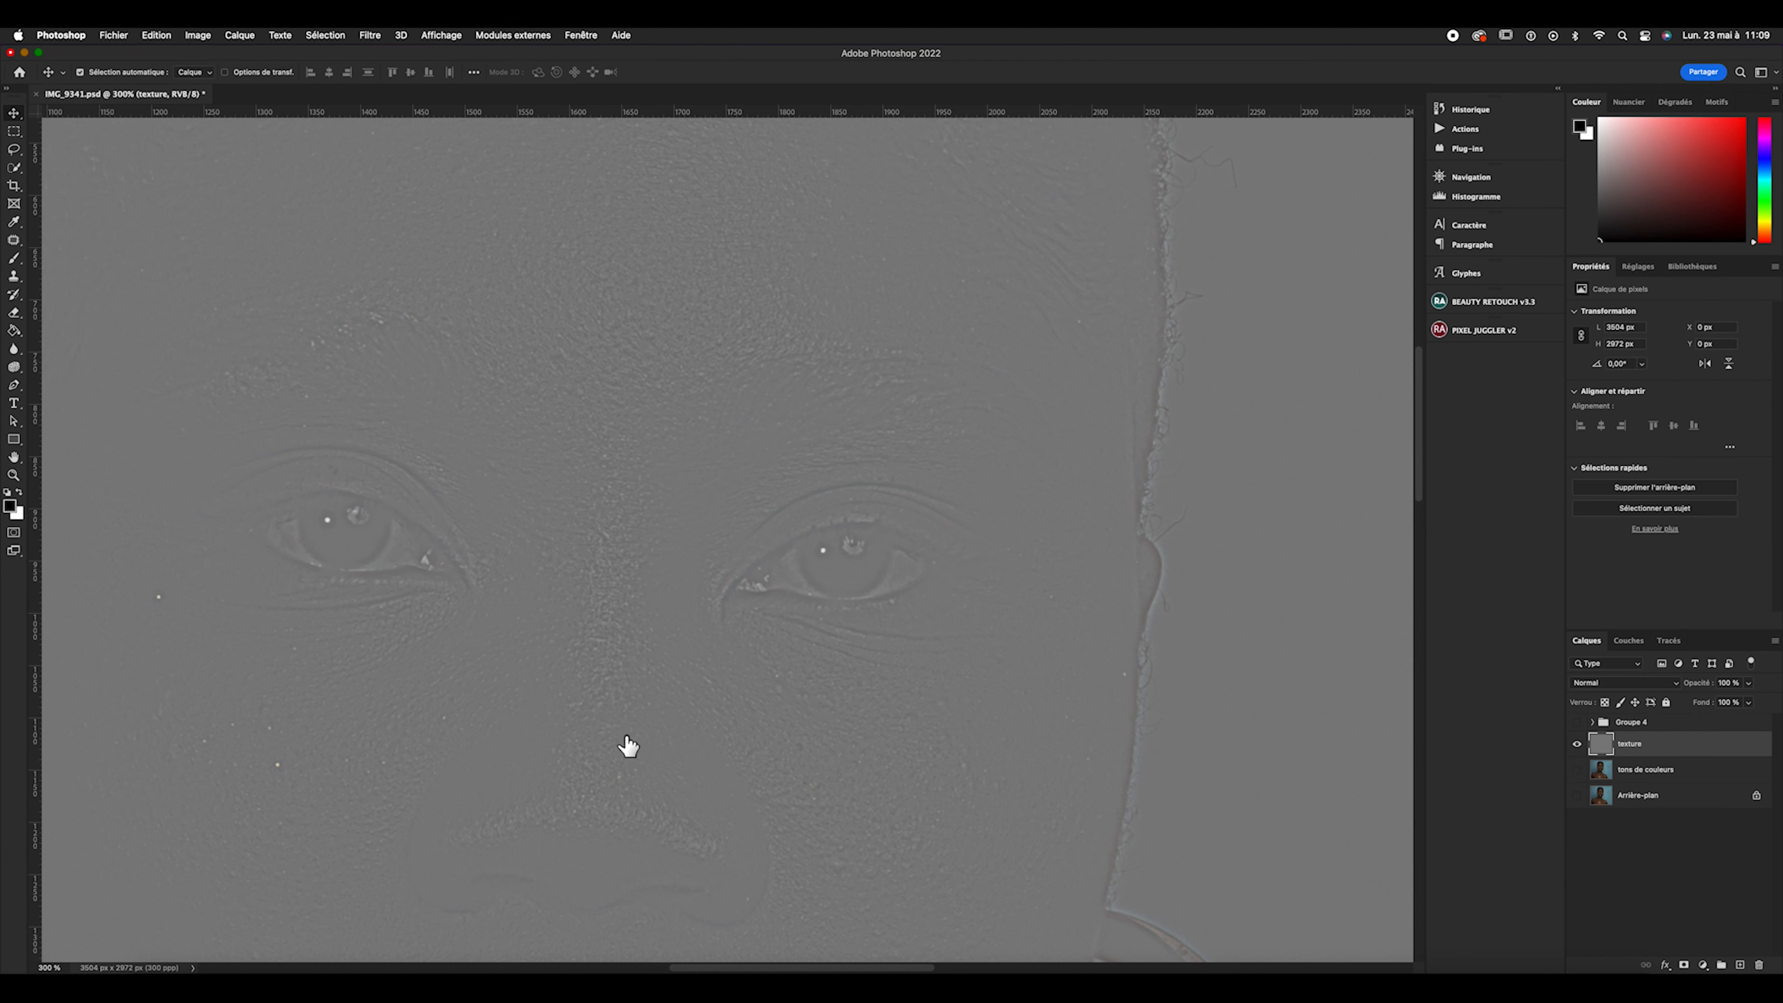
scroll(412, 671, left, 5)
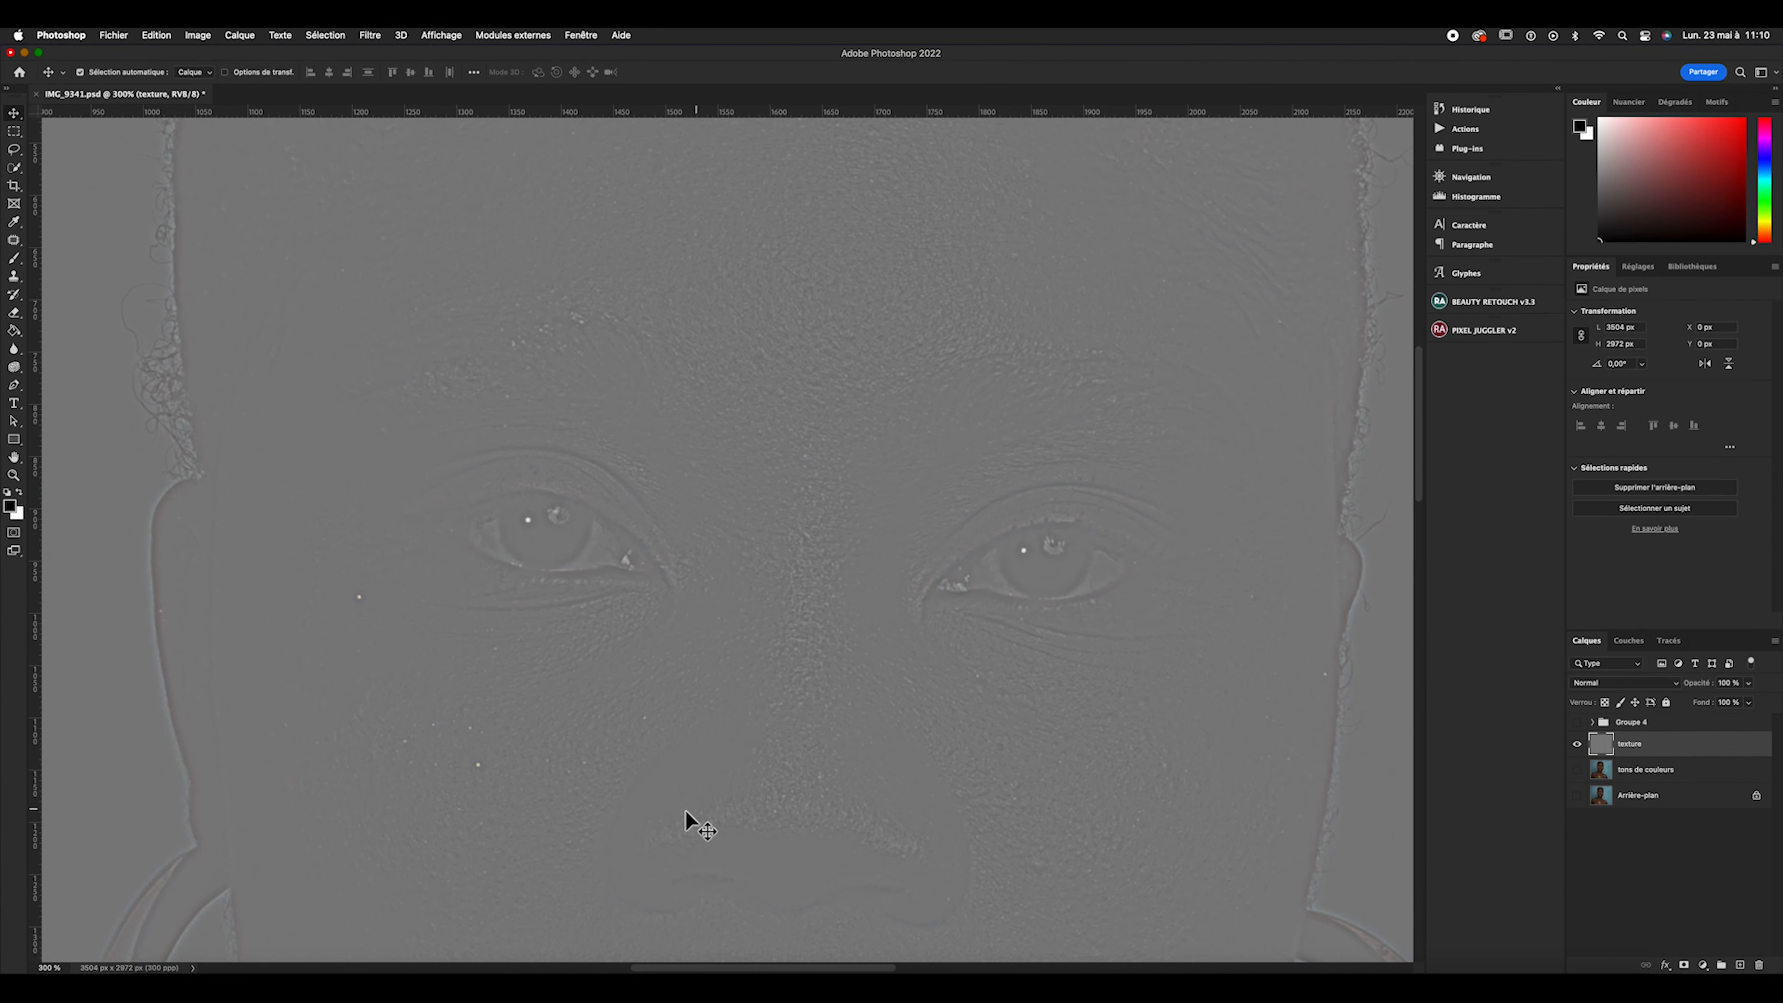
scroll(810, 431, up, 8)
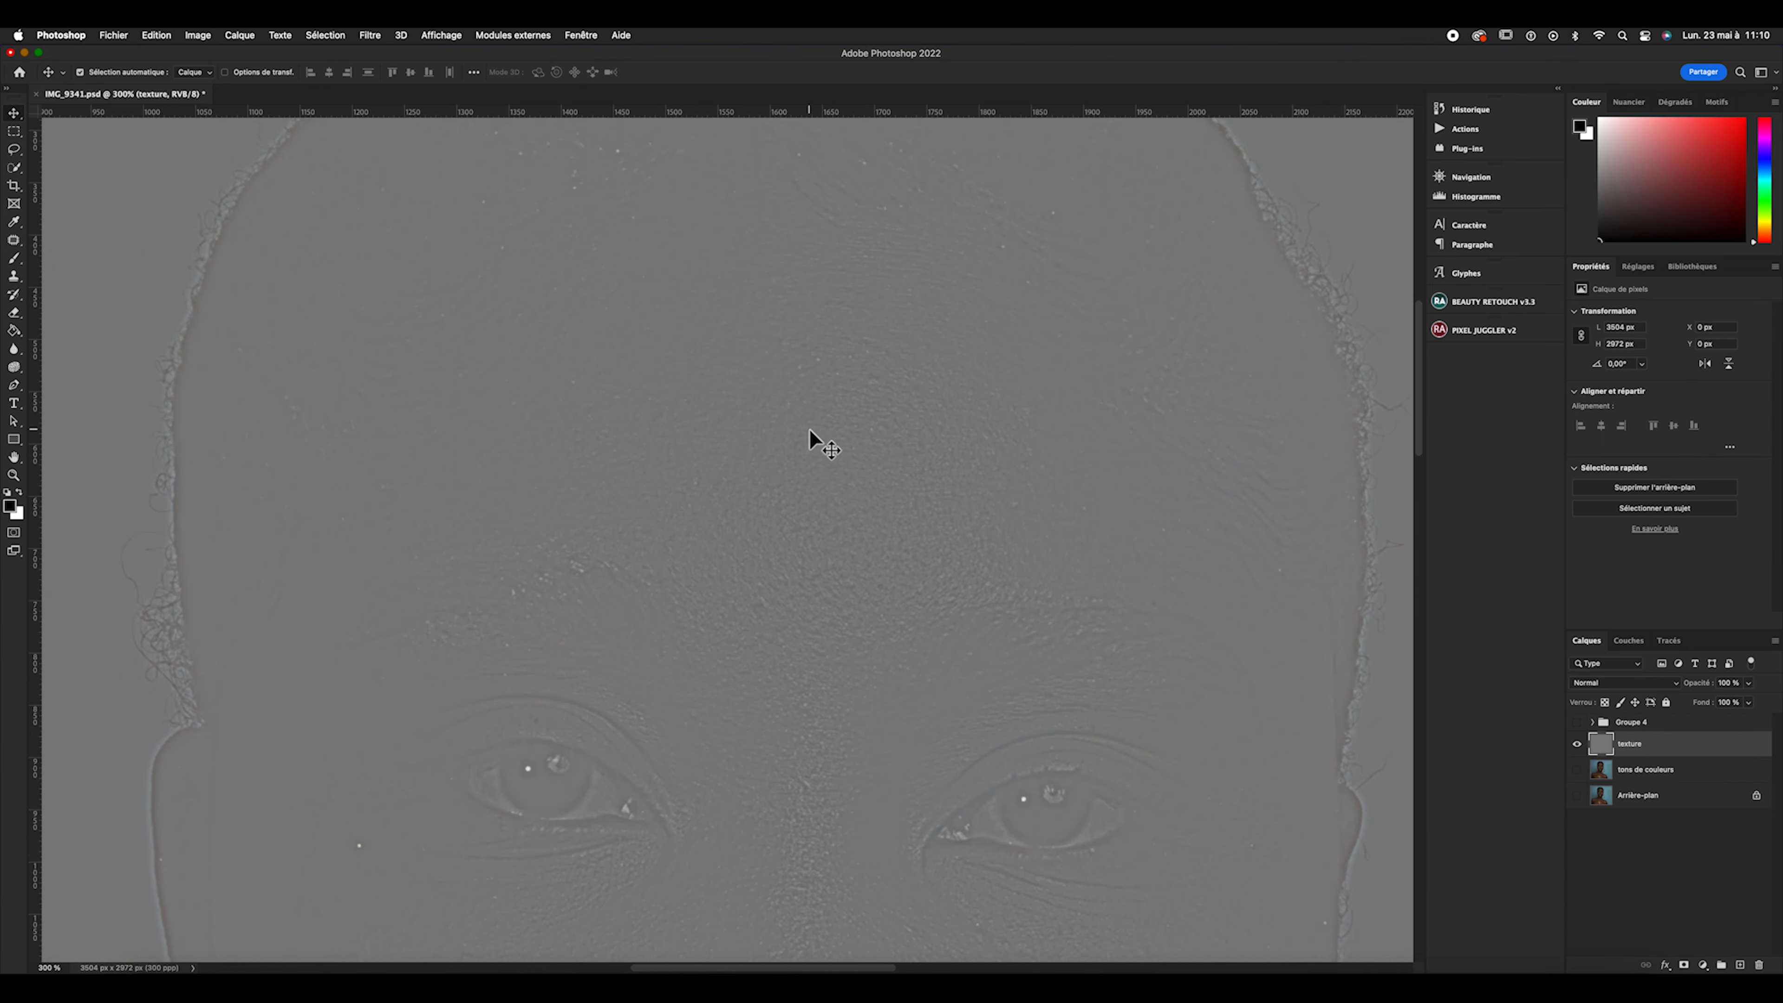
scroll(903, 604, down, 15)
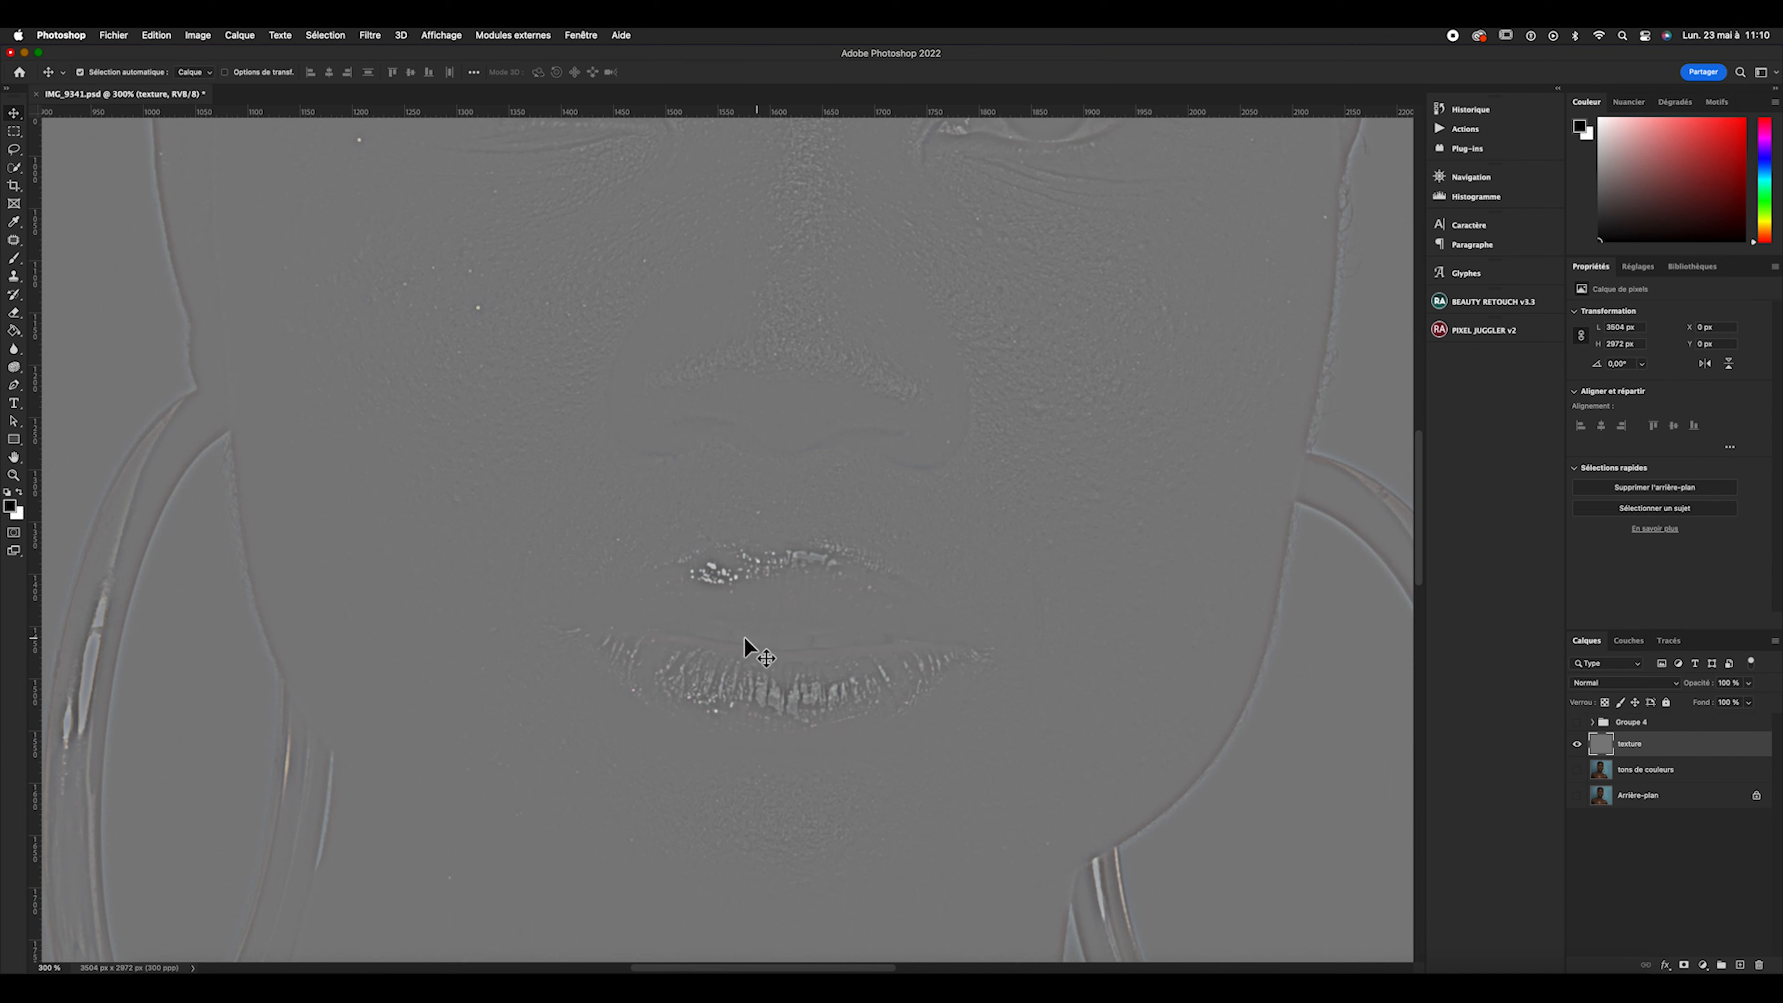
scroll(514, 674, down, 3)
key(super+minus)
key(super+minus)
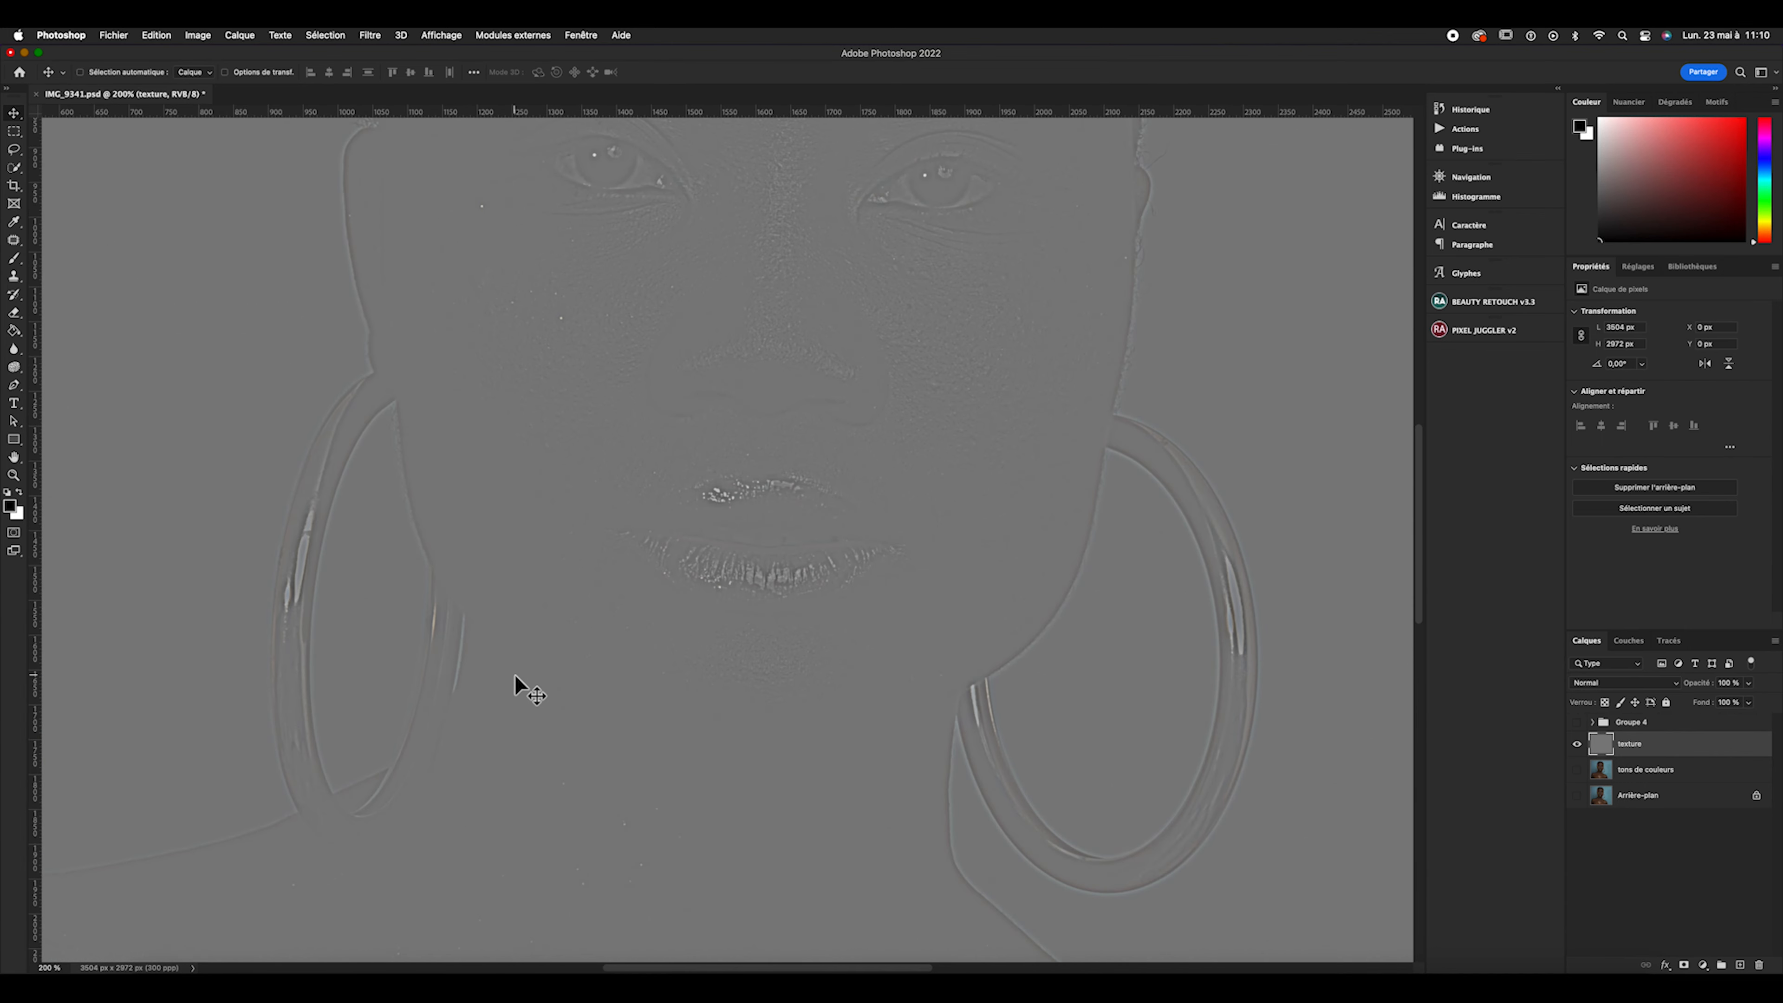
scroll(514, 674, up, 3)
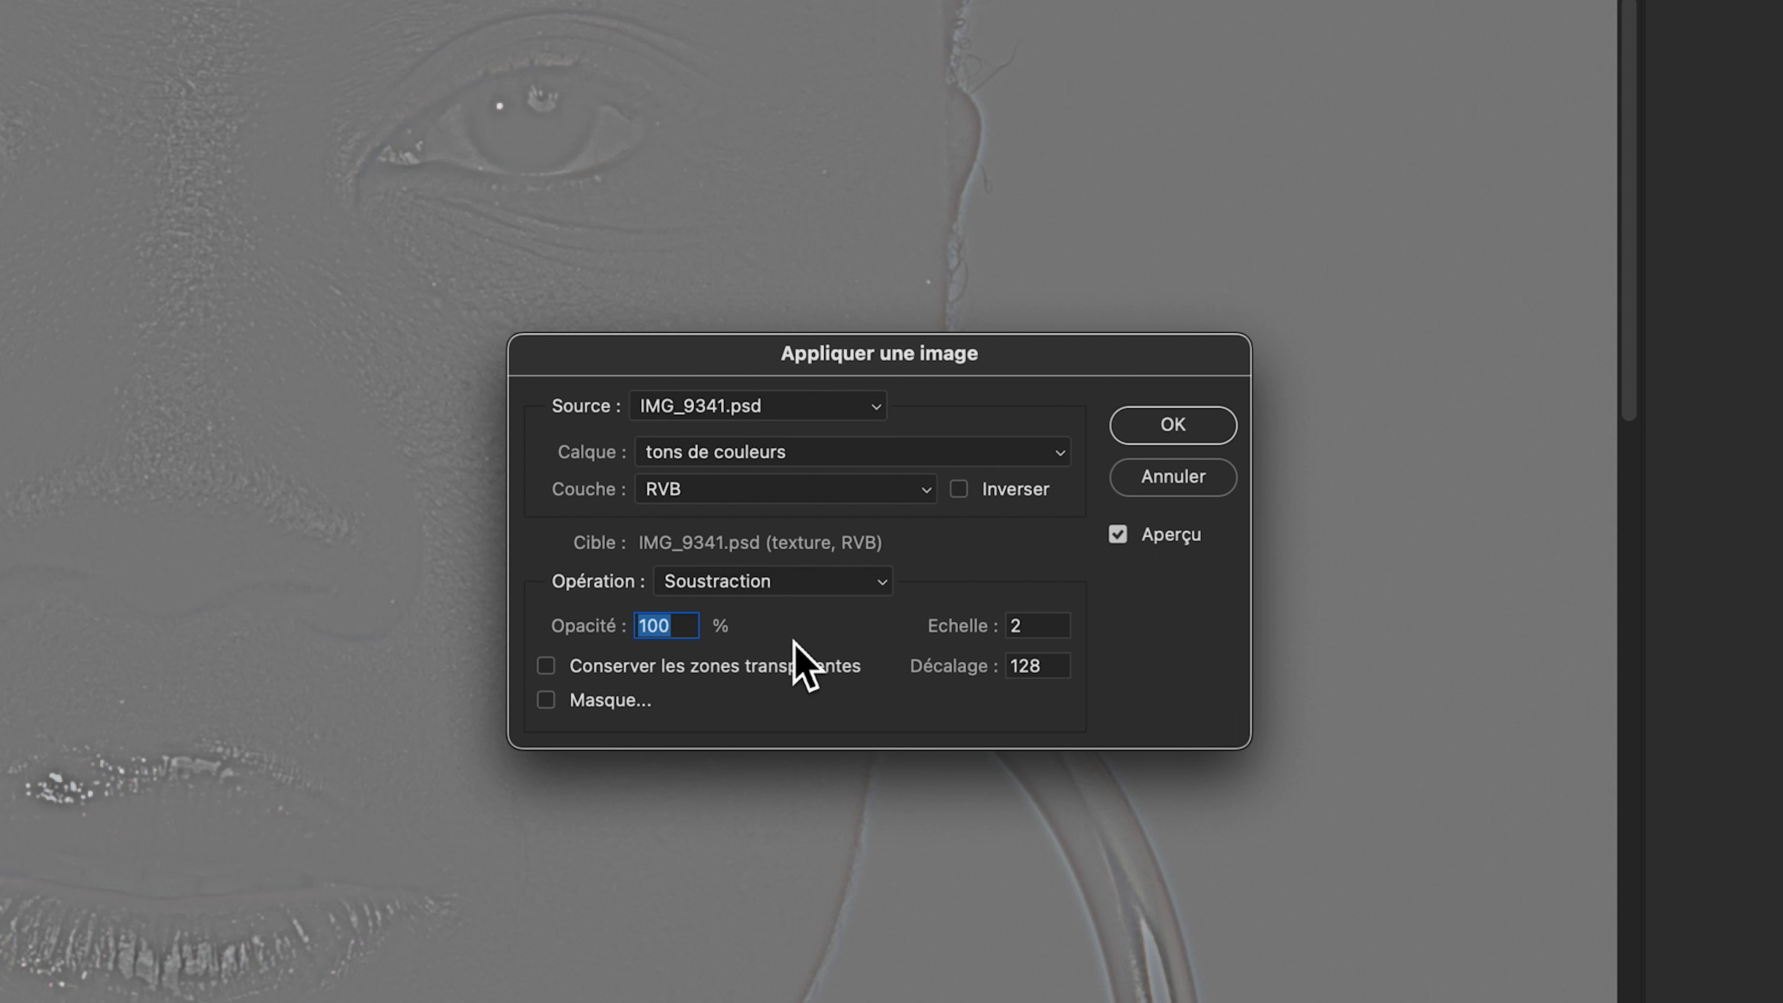
Confirm the image application from tons de couleurs in Soustraction mode and inspect the grey texture layer.
click(1186, 430)
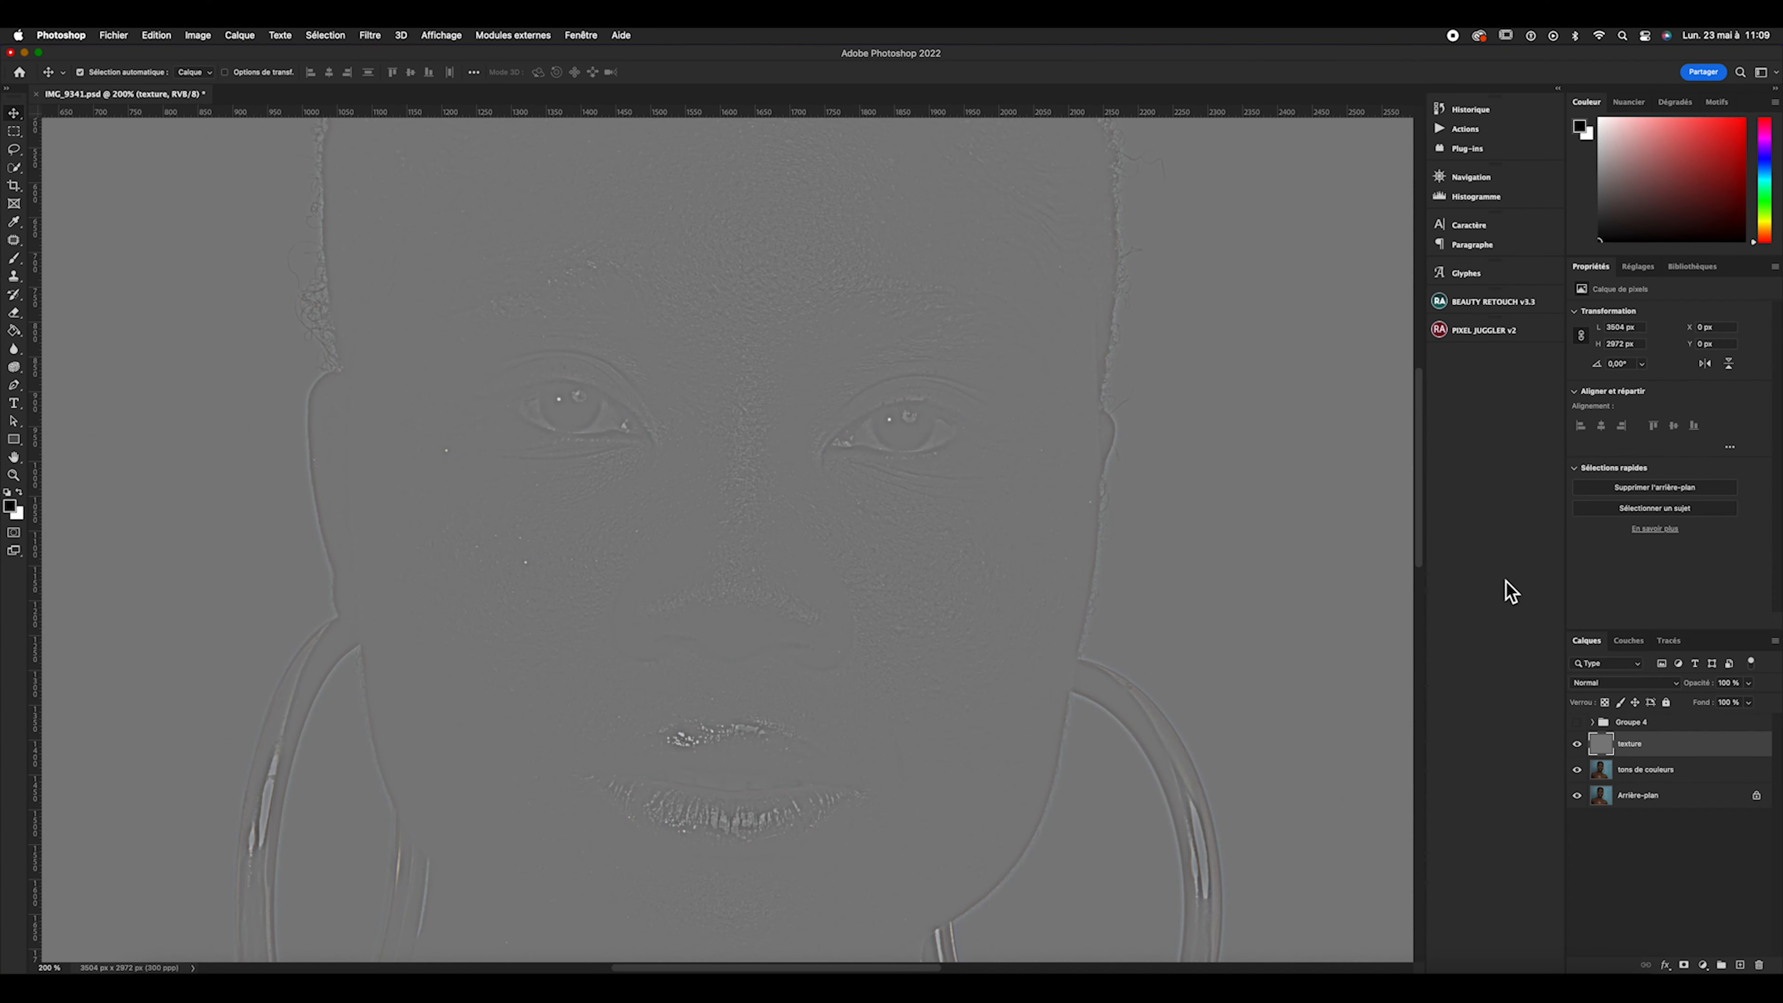
scroll(841, 491, down, 3)
scroll(841, 490, up, 2)
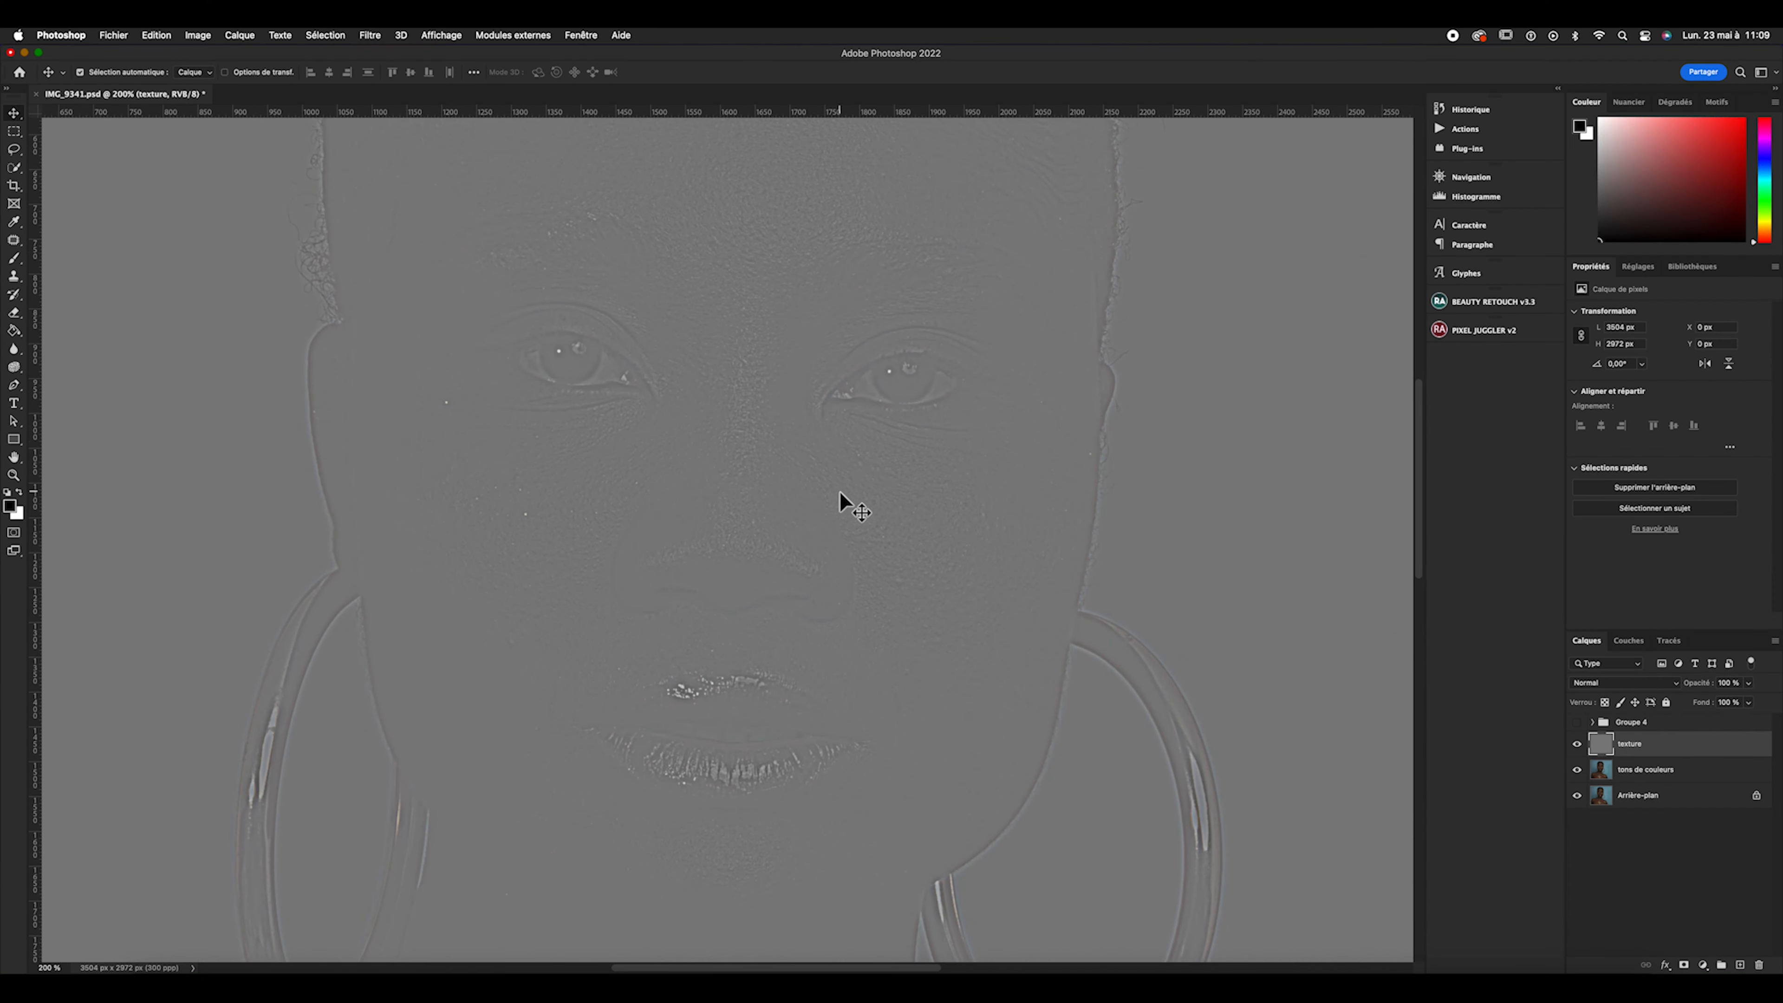
key(super+minus)
key(super+minus)
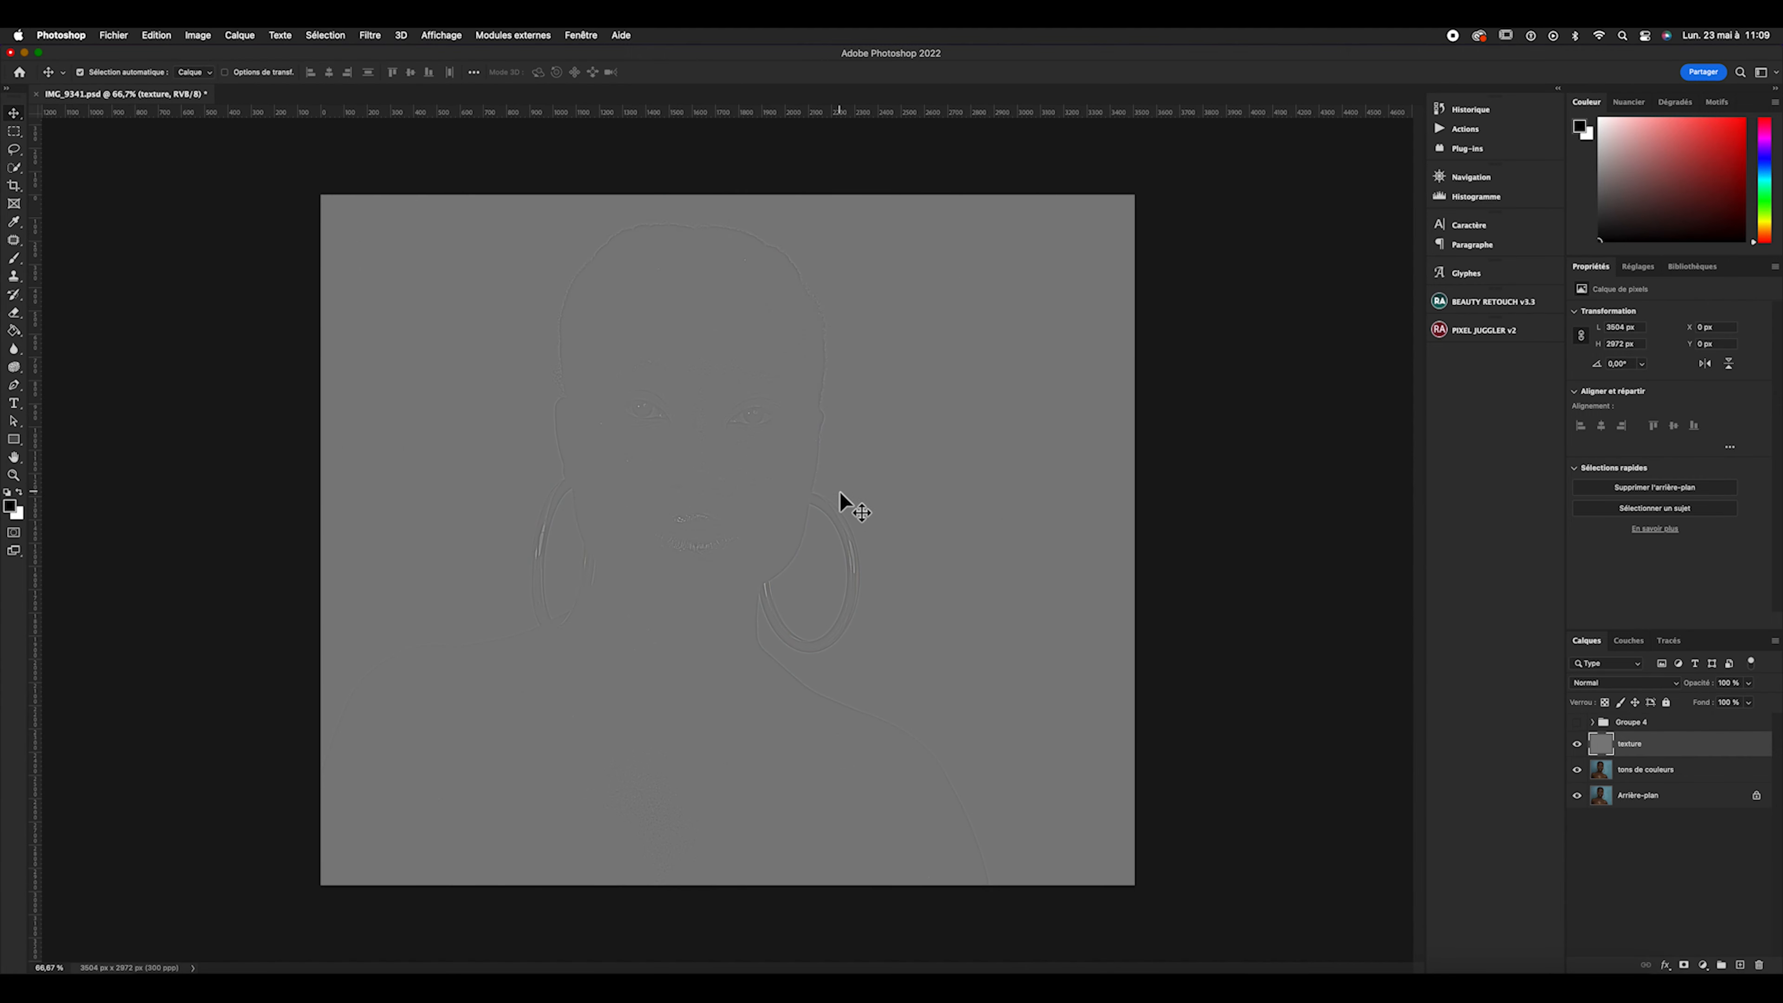
key(super+plus)
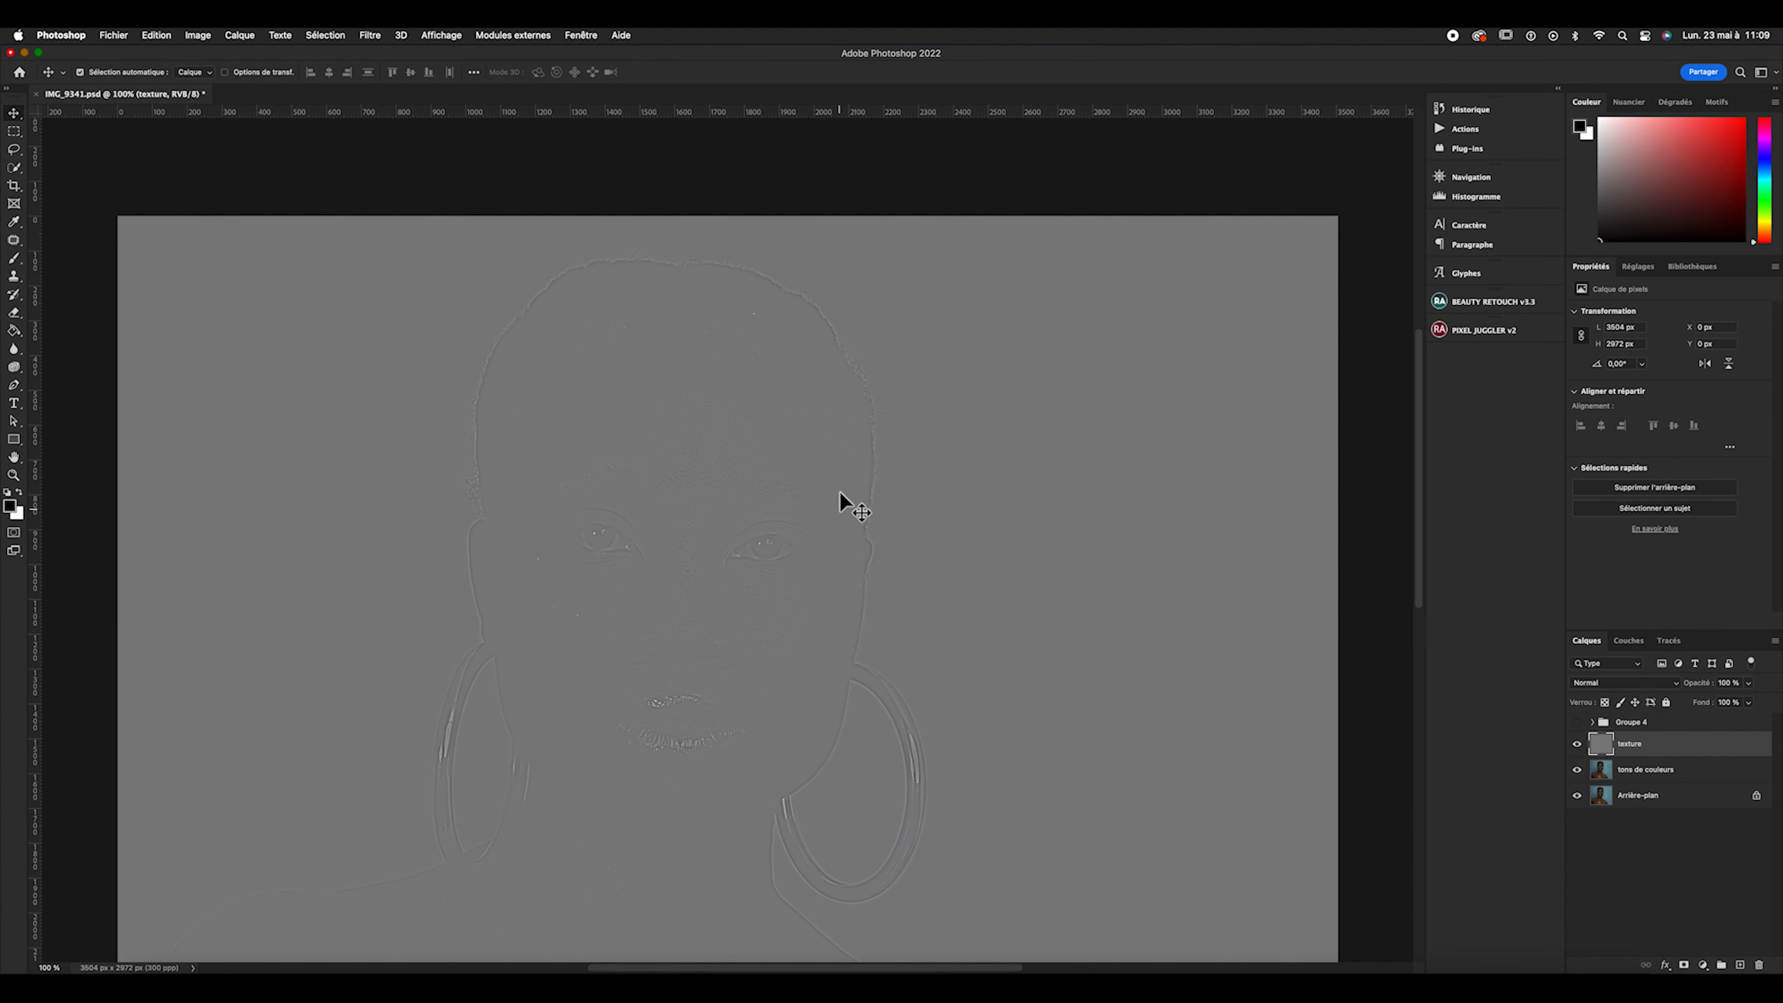
key(super+plus)
key(super+plus)
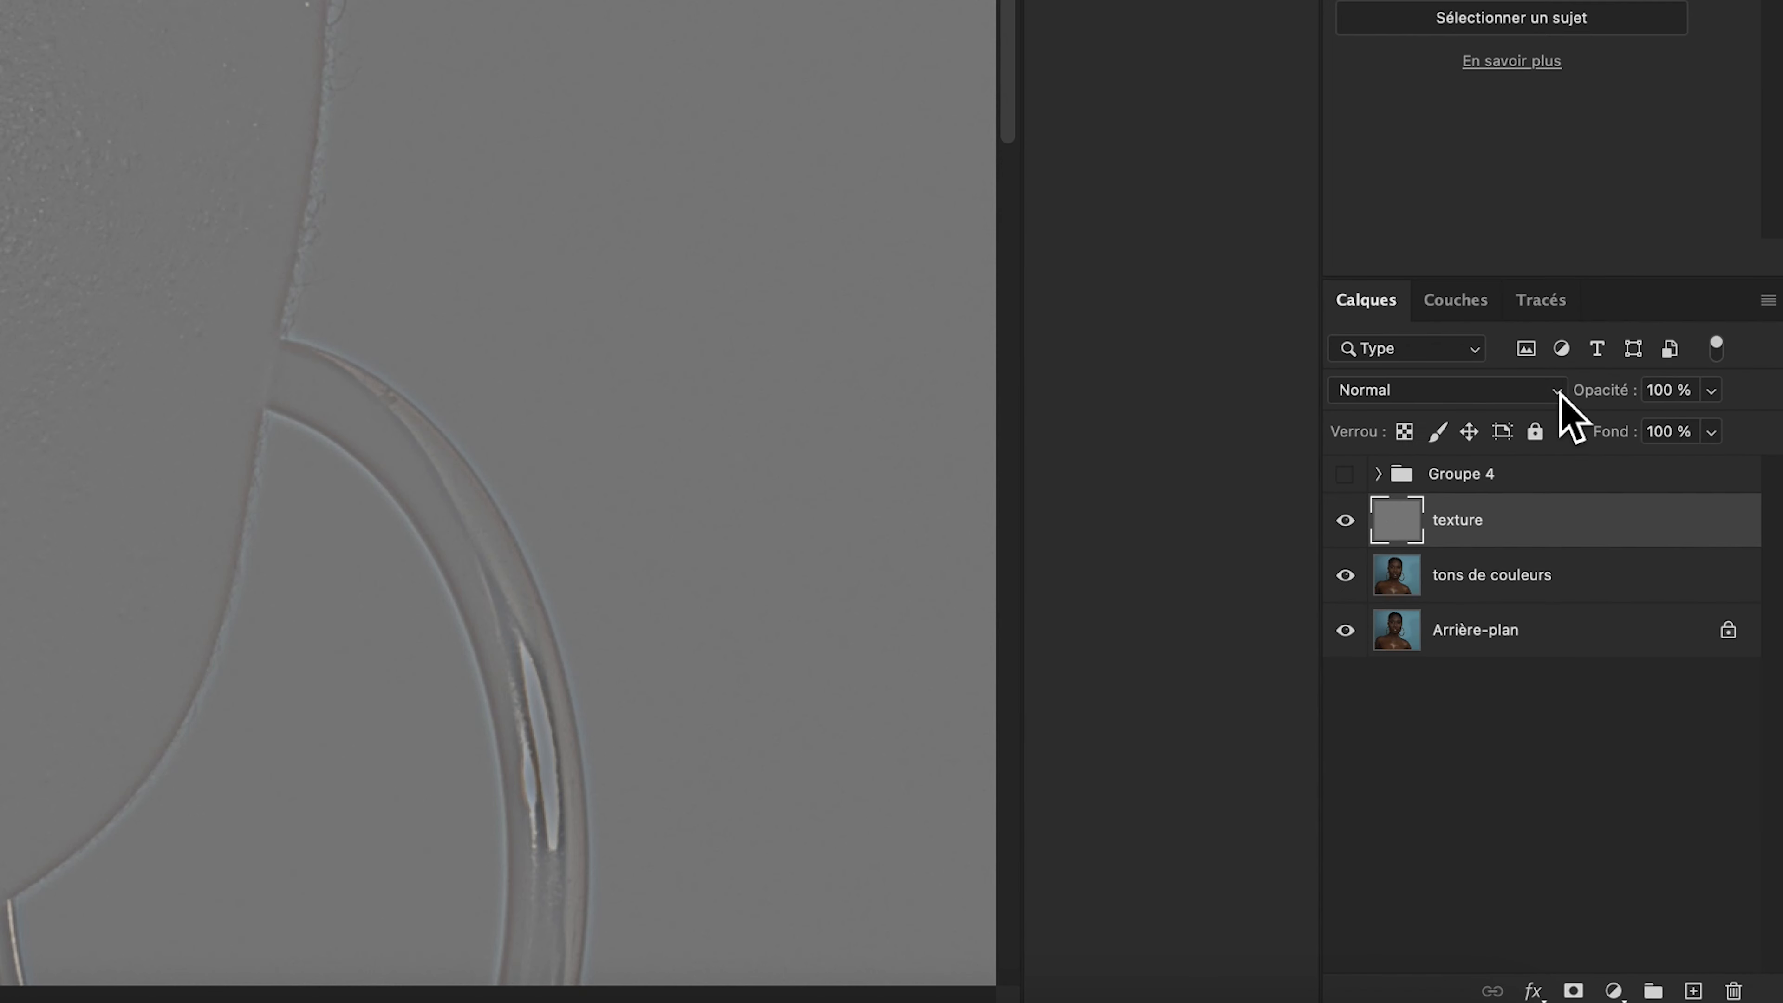
Set the texture layer's blend mode to Lumière linéaire and check the portrait.
click(1674, 684)
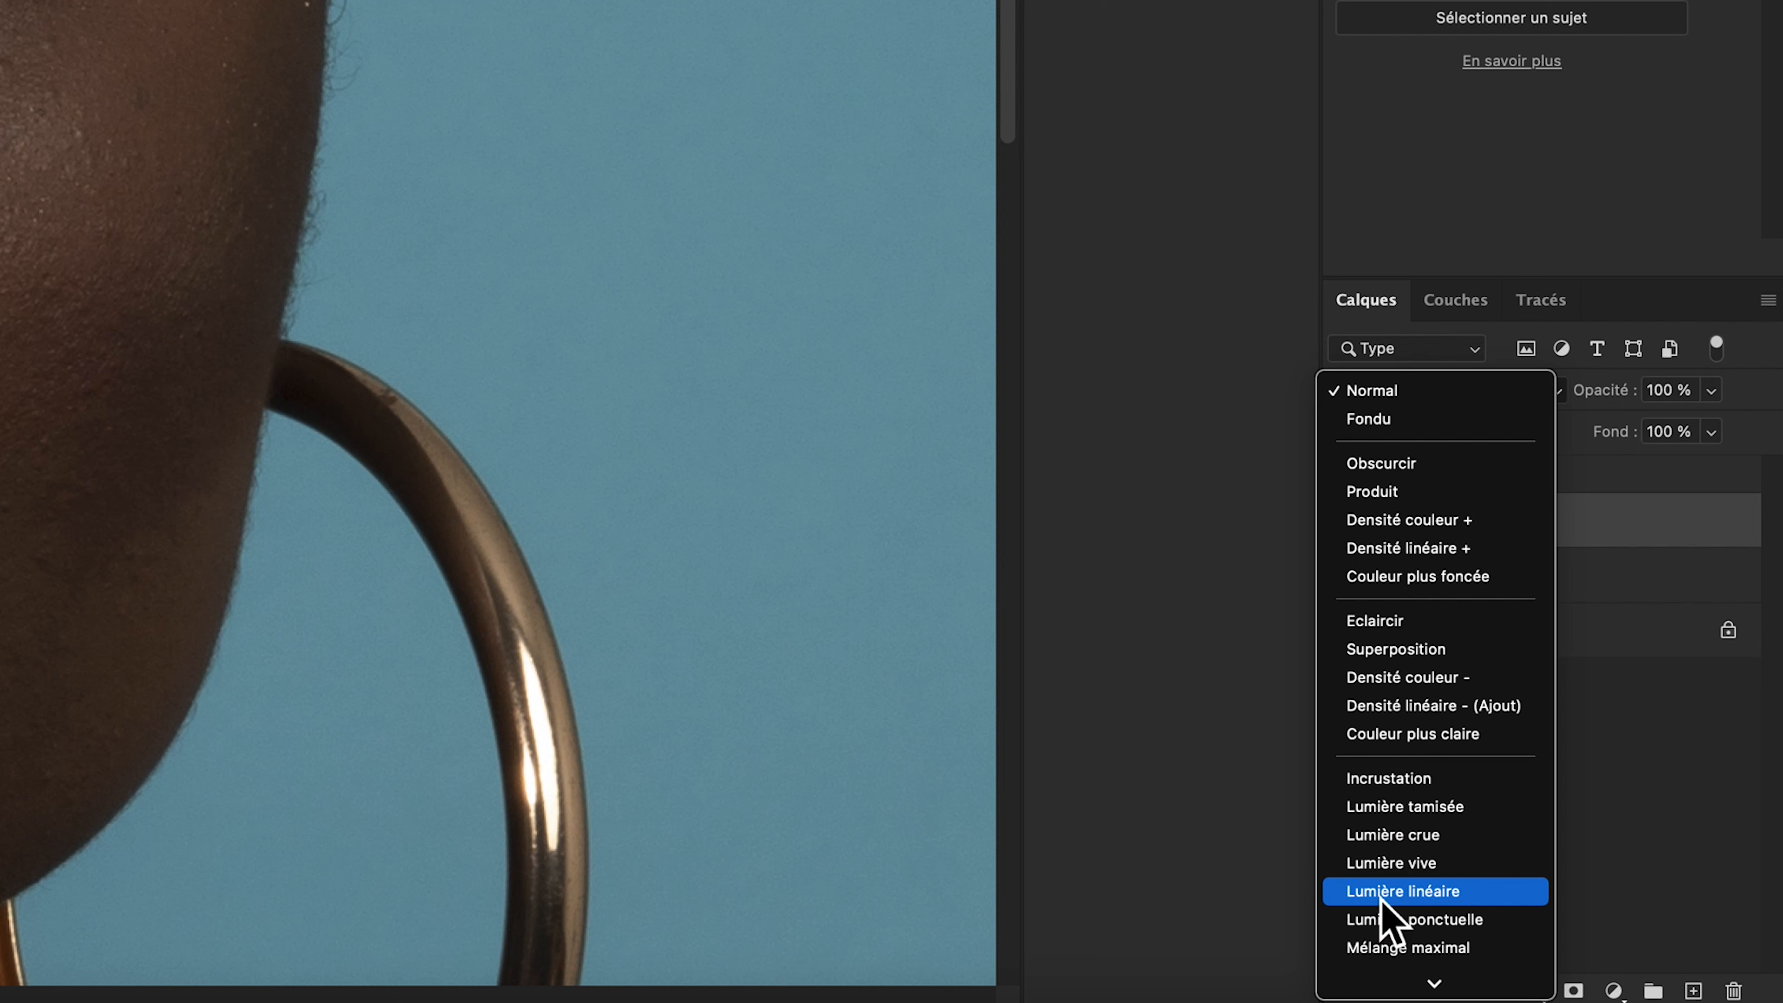
click(1489, 893)
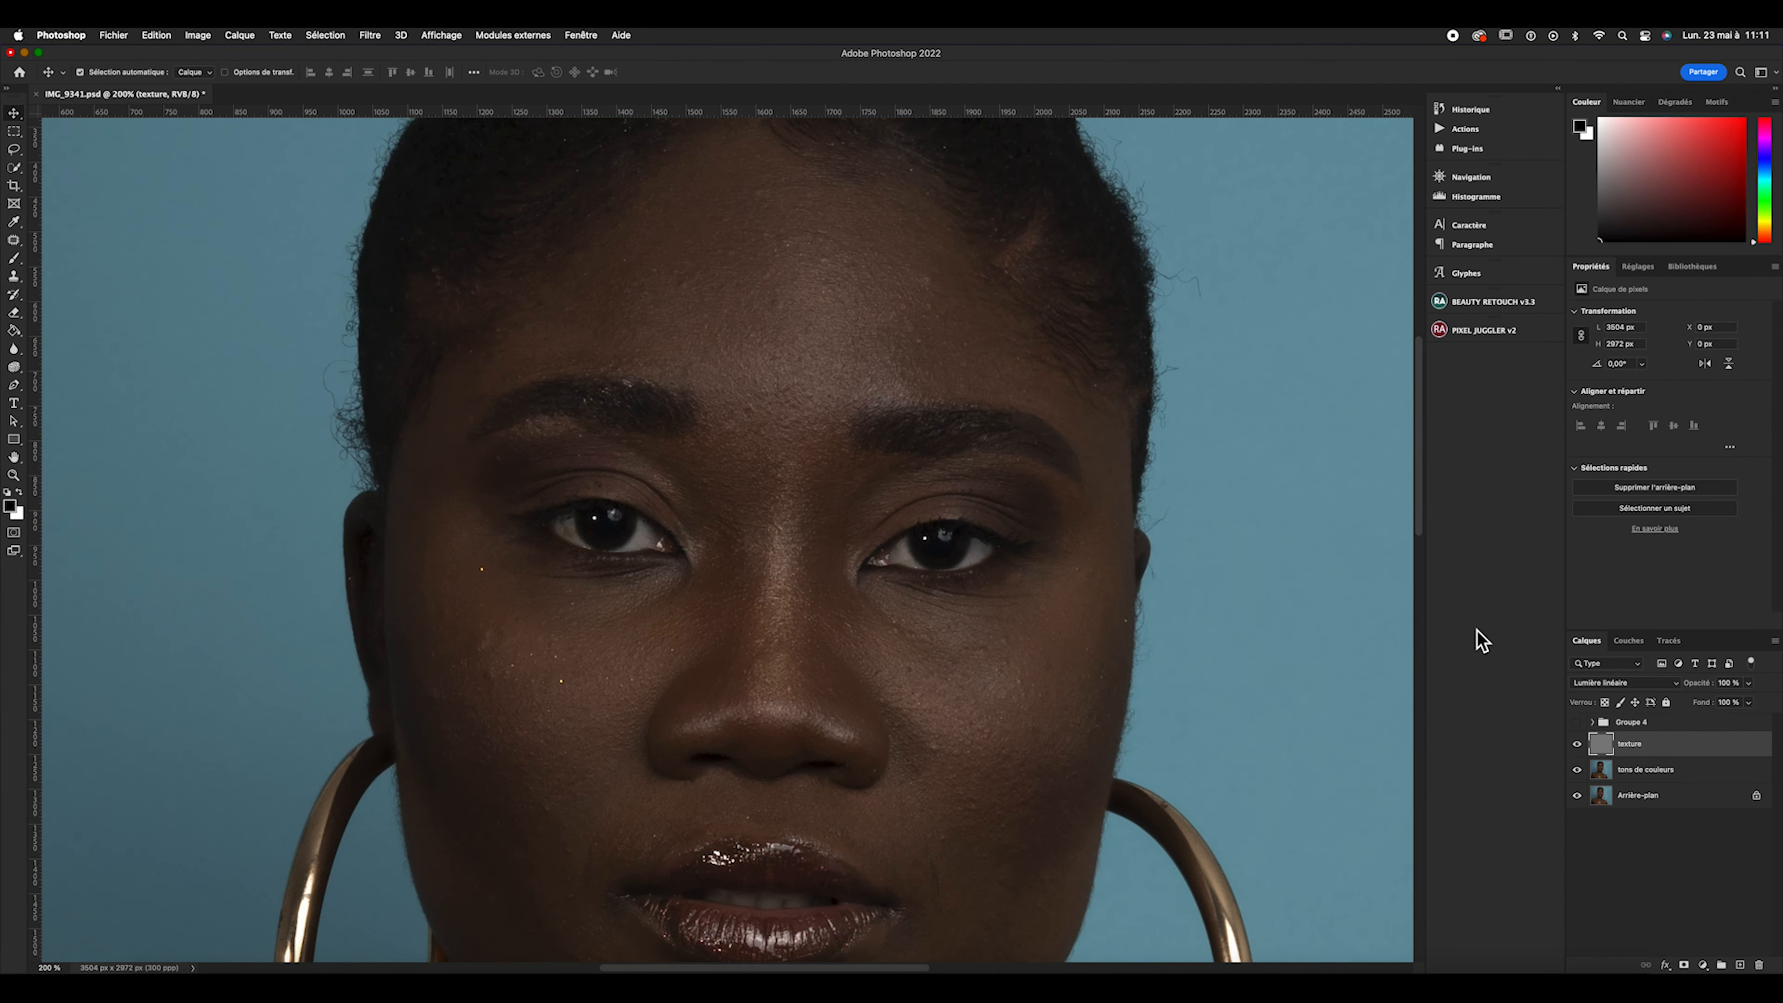
key(super+minus)
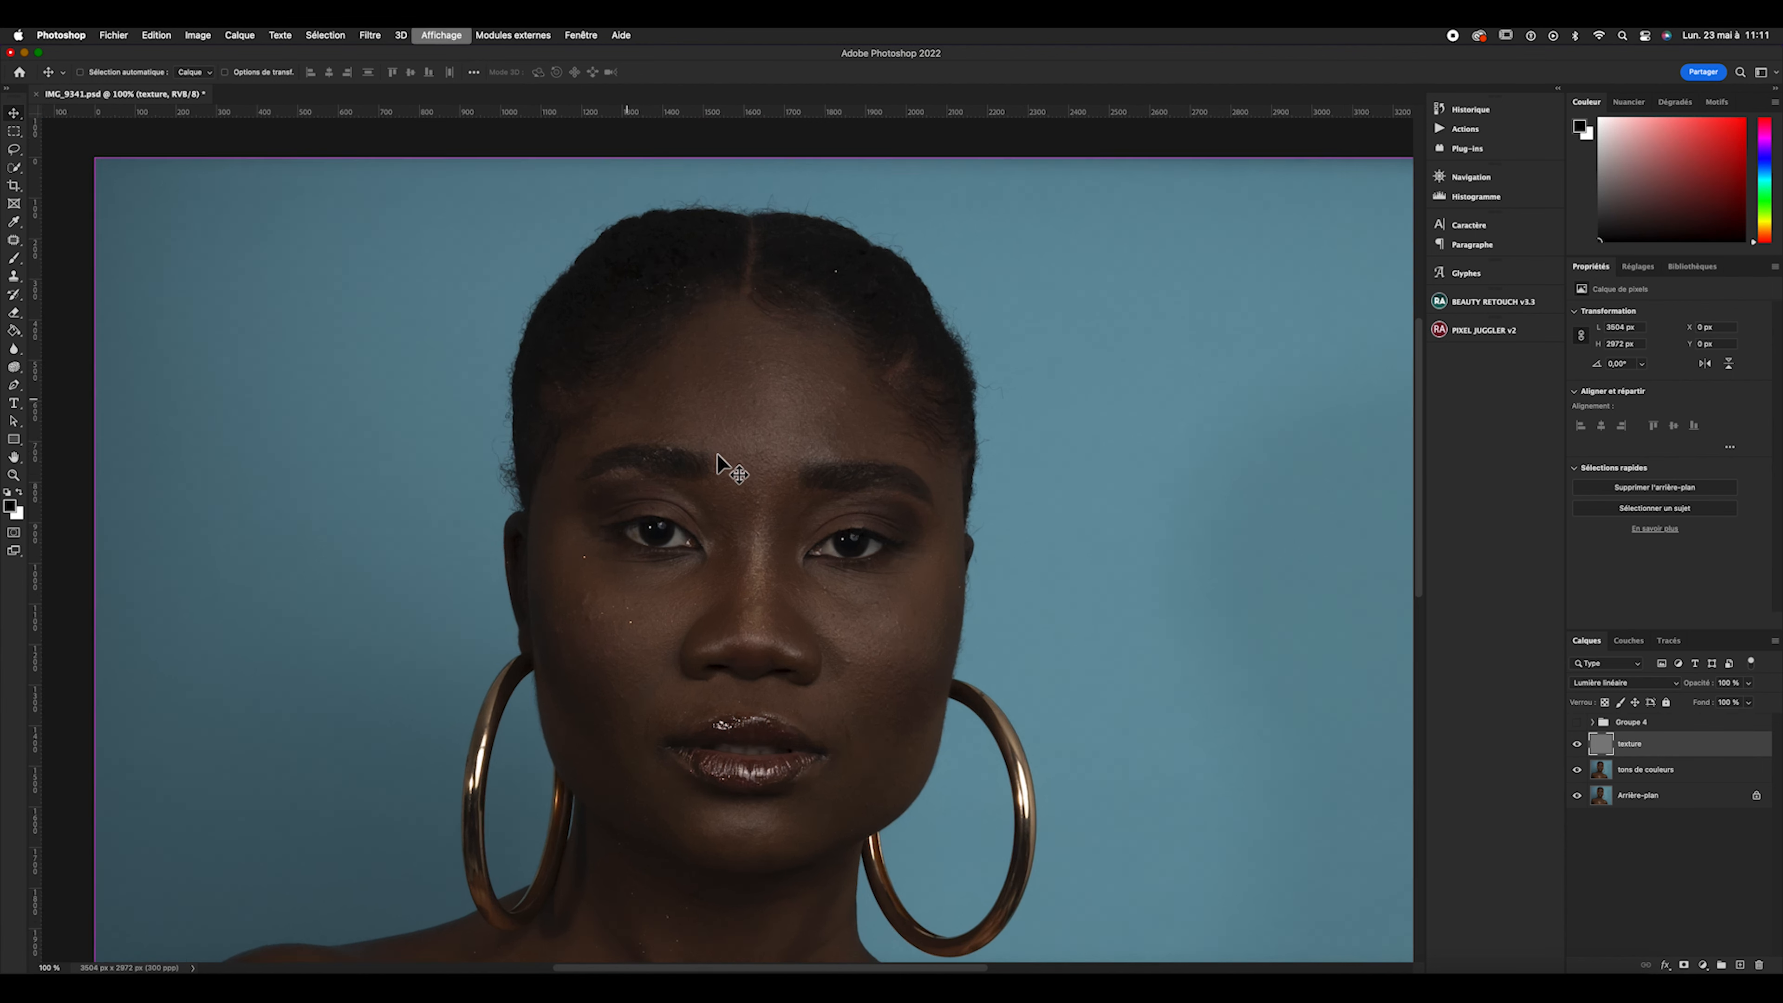
key(super+plus)
scroll(717, 453, up, 3)
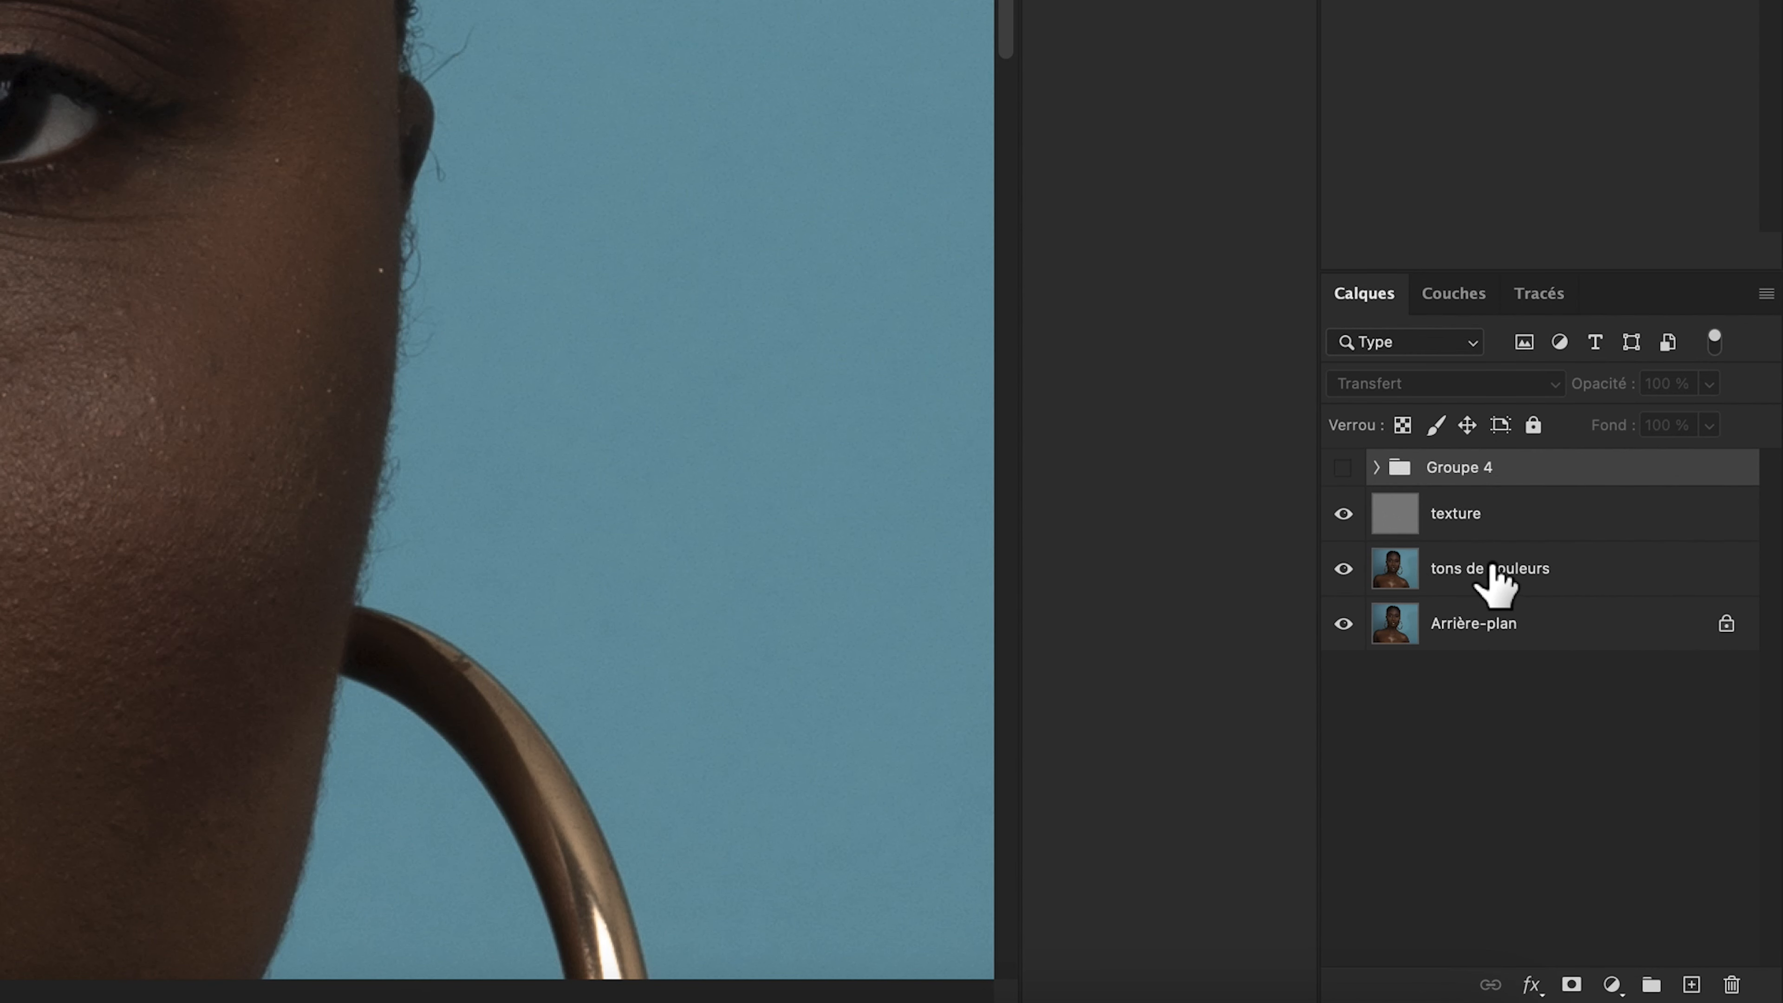
Make tons de couleurs the active layer and set up the Lasso tool with an 18 px feather.
click(1482, 565)
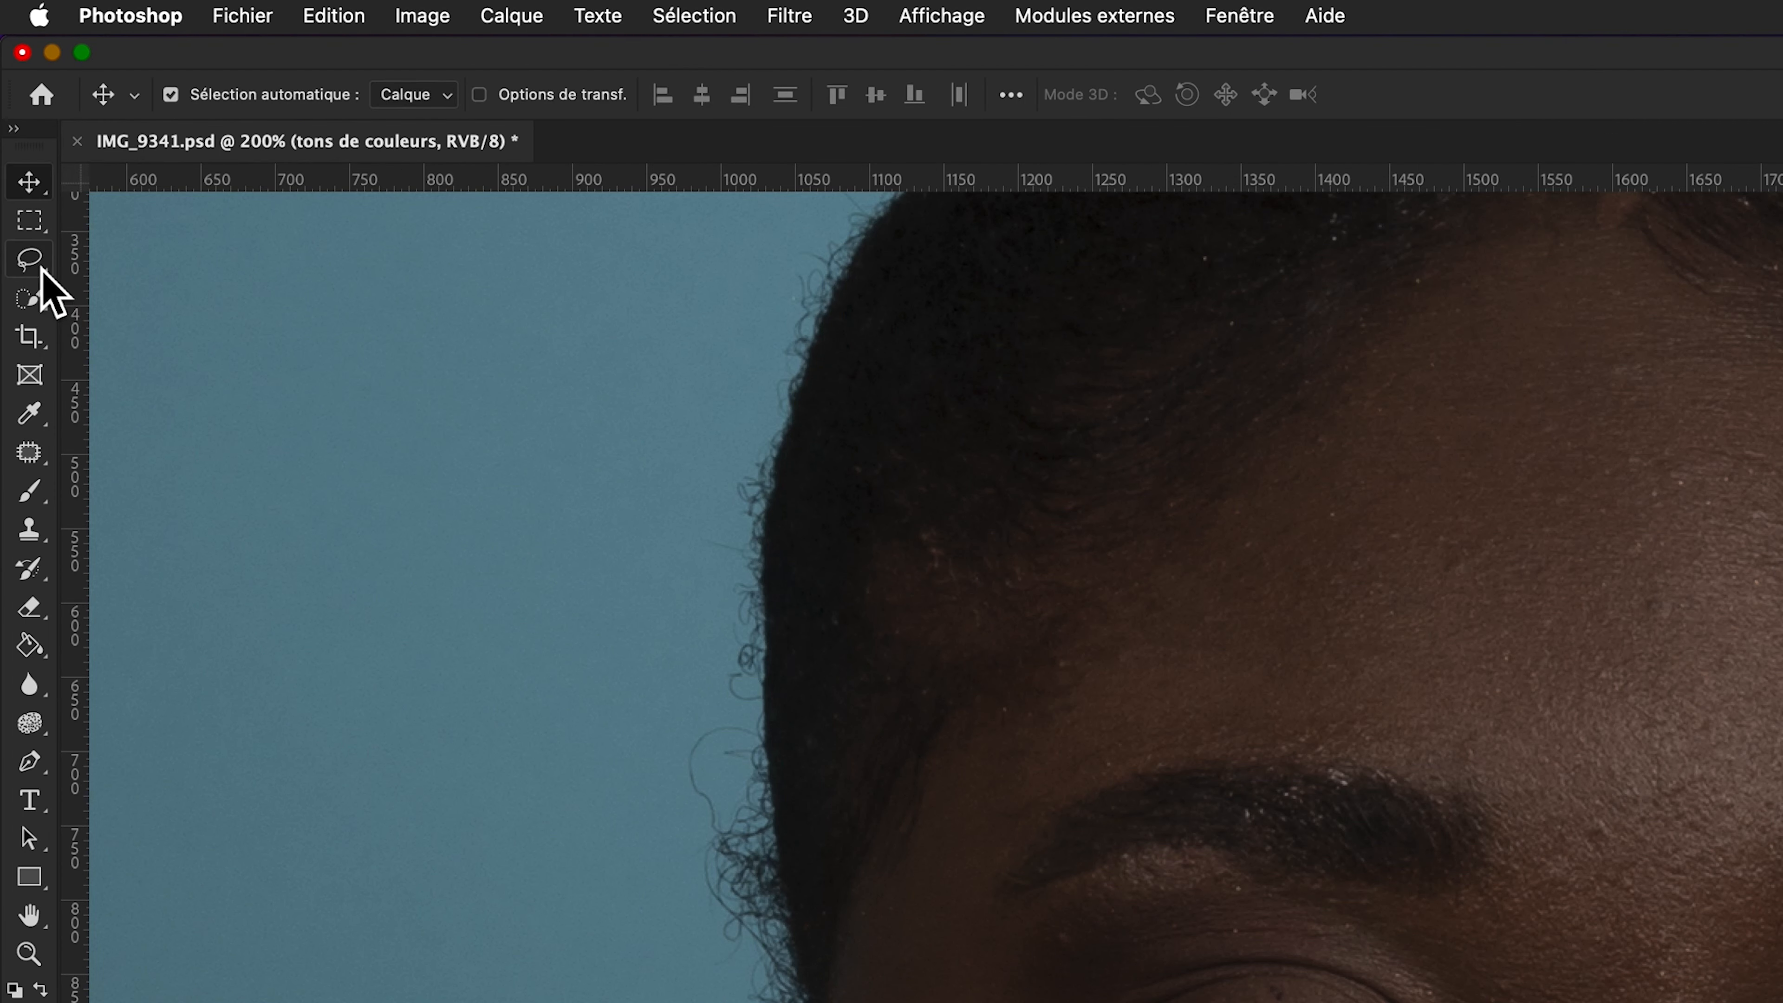
click(36, 267)
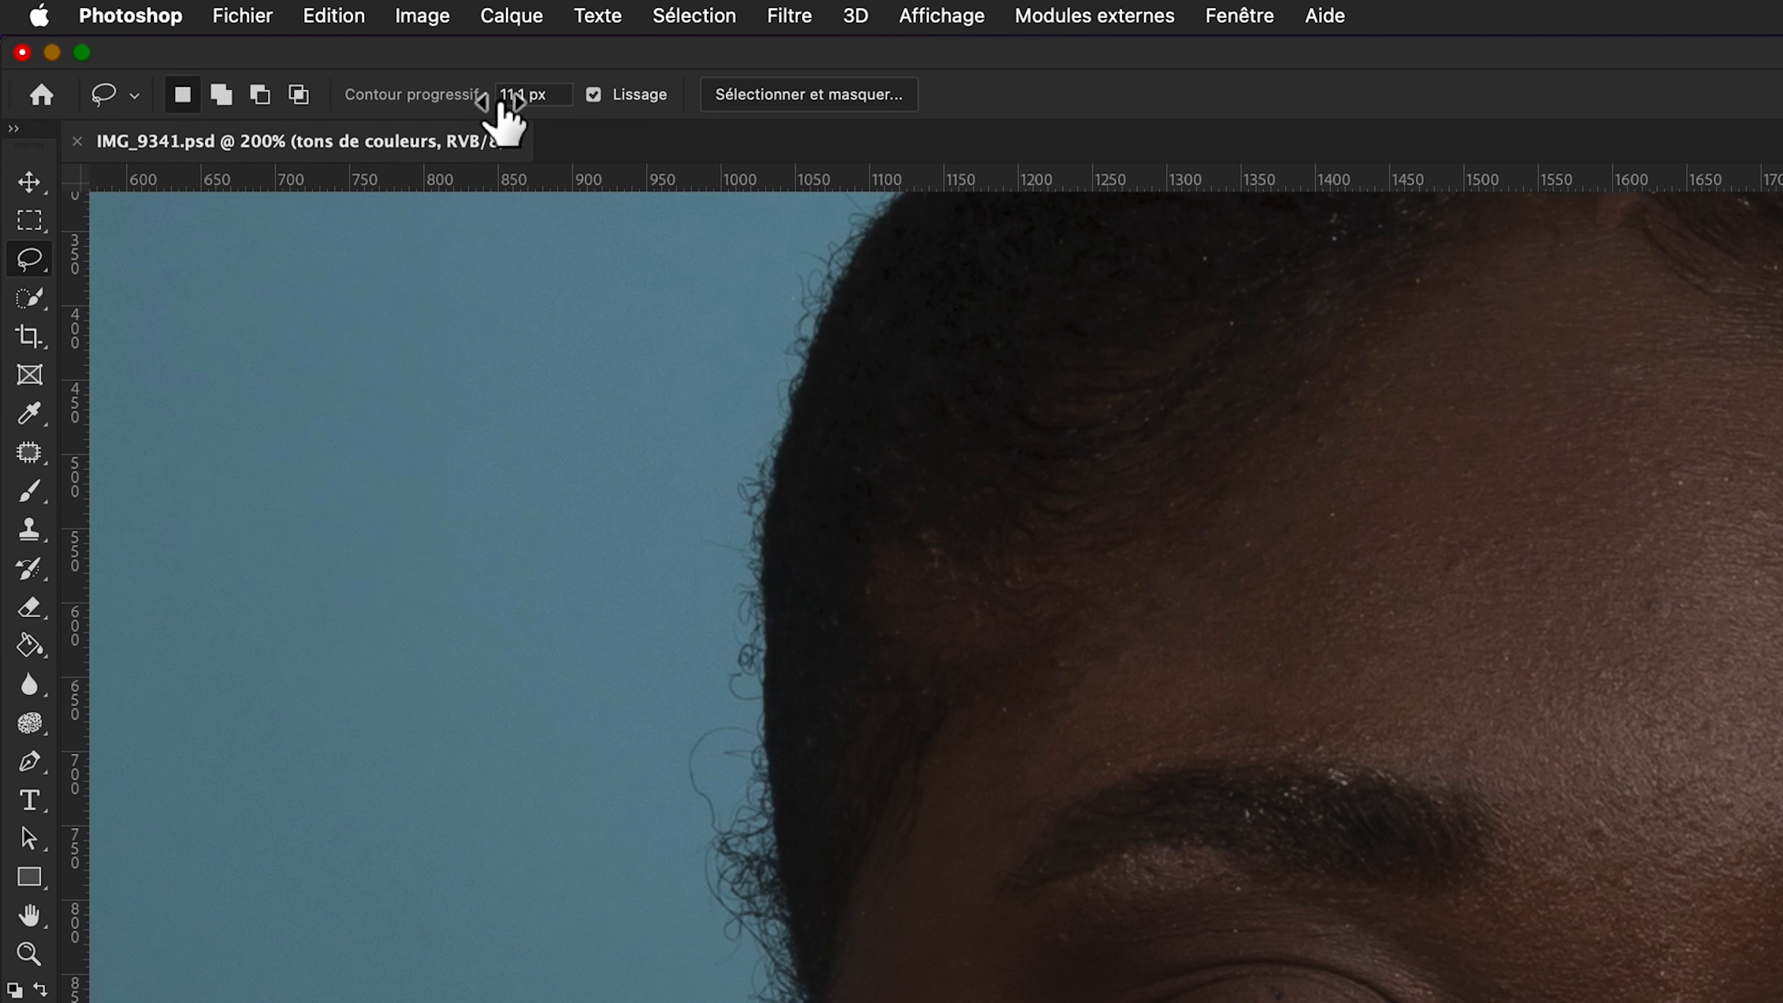
drag(496, 106, 599, 128)
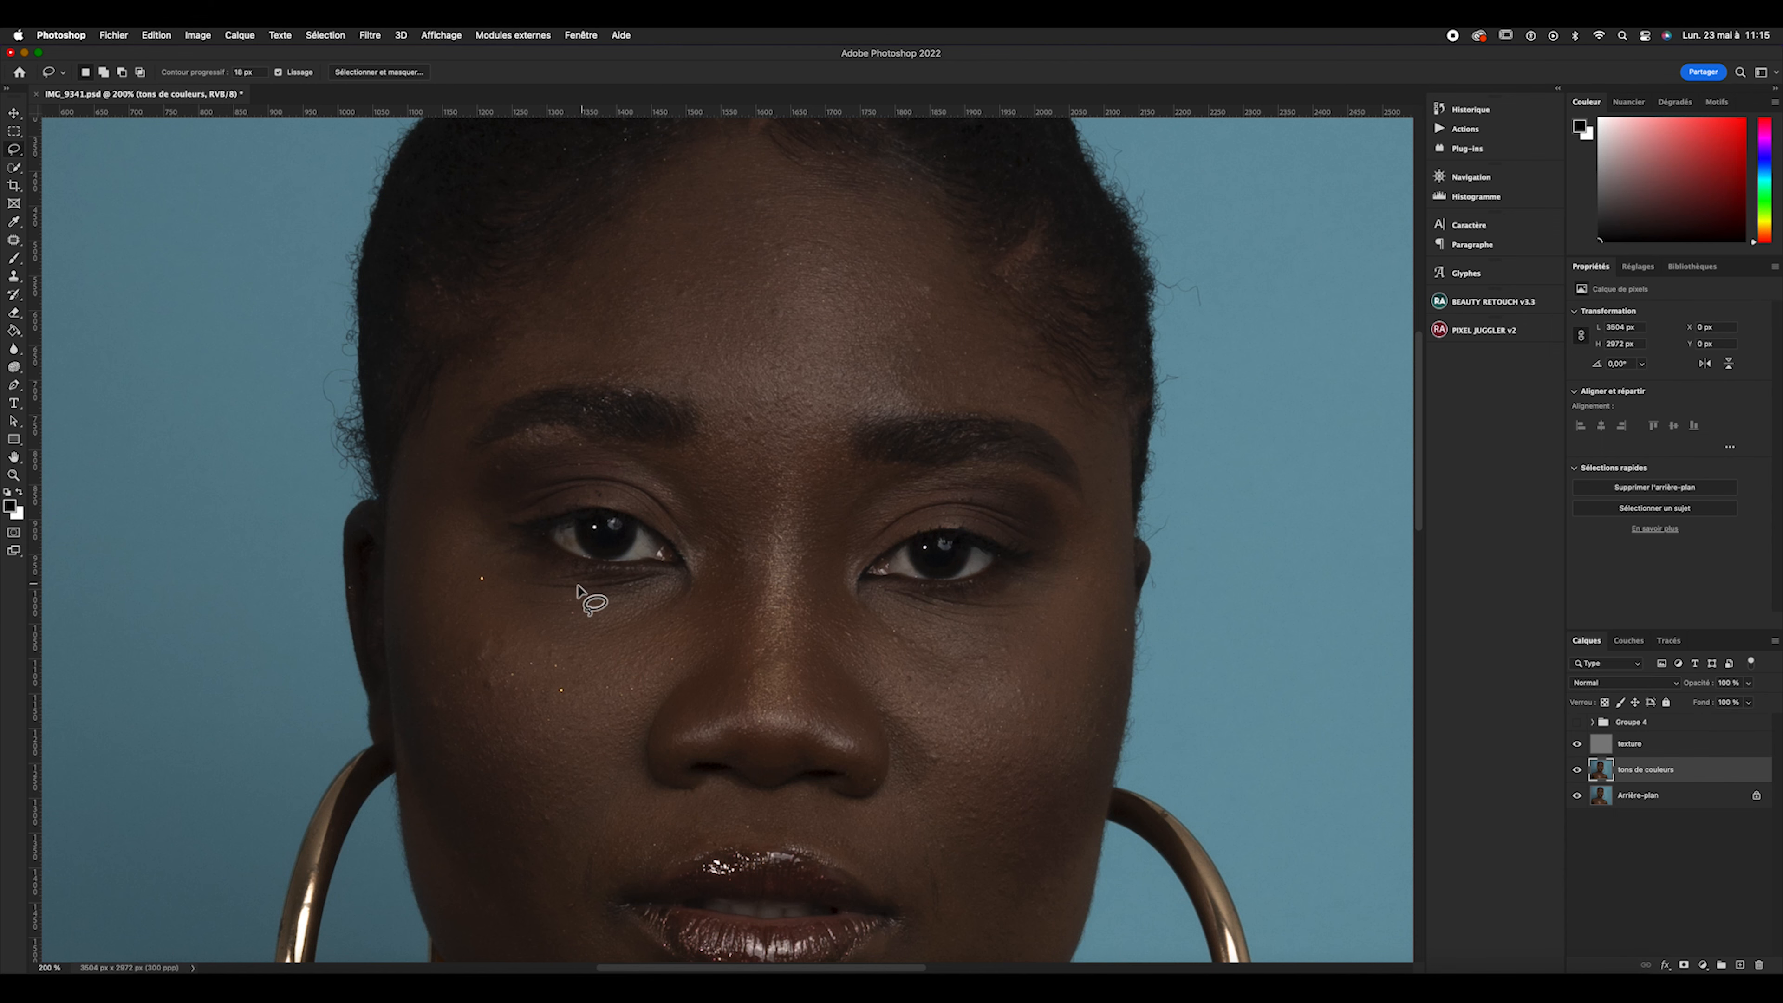
Outline the forehead skin with a freehand Lasso selection running below the hairline and above the eyebrows.
scroll(630, 478, up, 3)
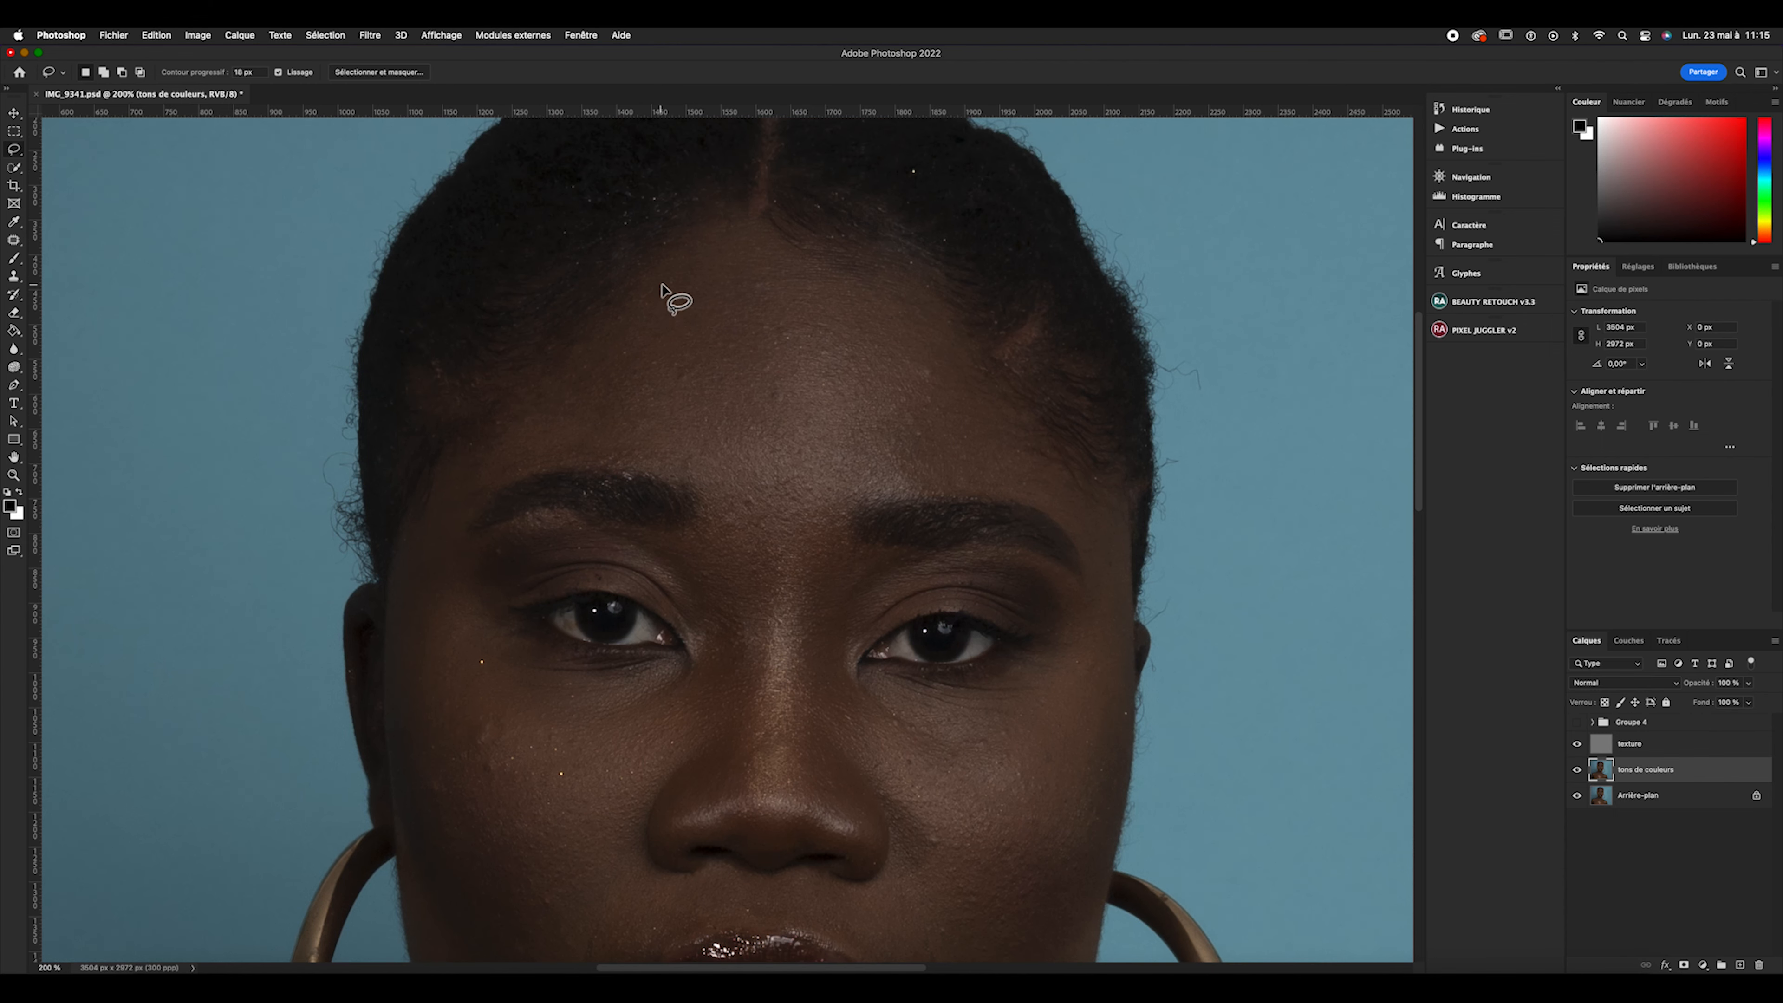
mouse_move(655, 257)
mouse_down()
mouse_move(525, 369)
mouse_move(510, 405)
mouse_up()
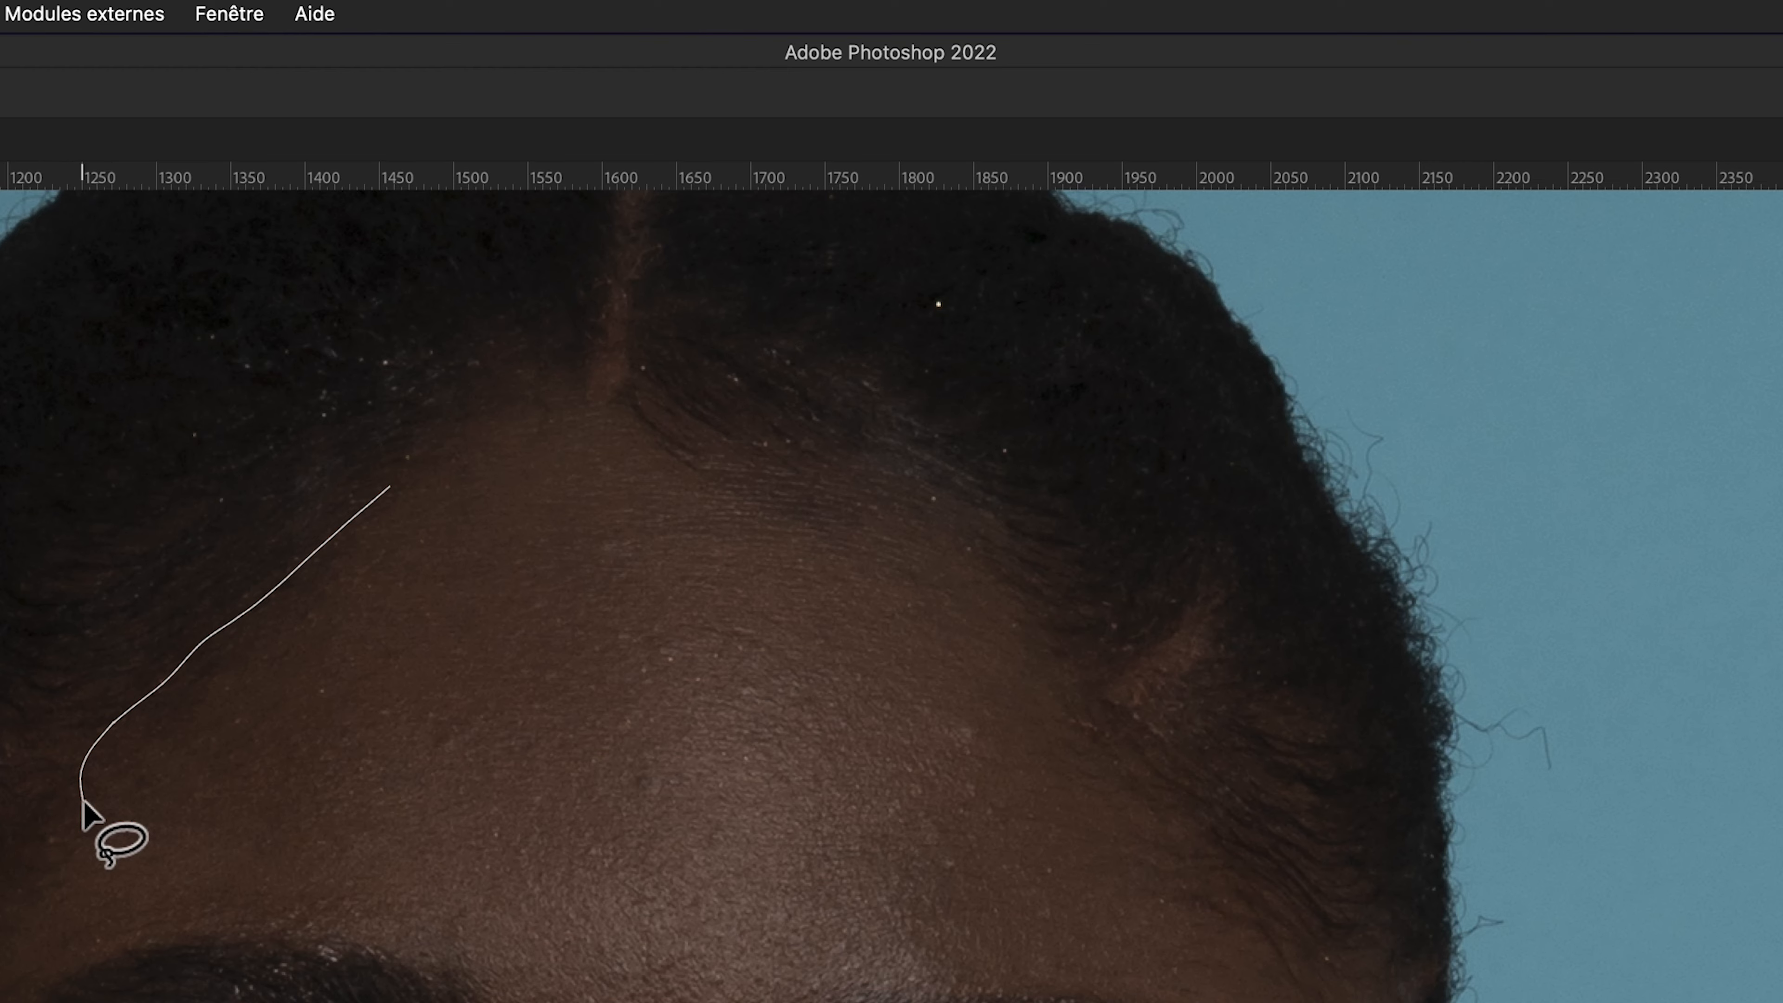
scroll(85, 804, down, 2)
mouse_move(82, 801)
mouse_down()
mouse_move(0, 934)
mouse_move(123, 870)
mouse_up()
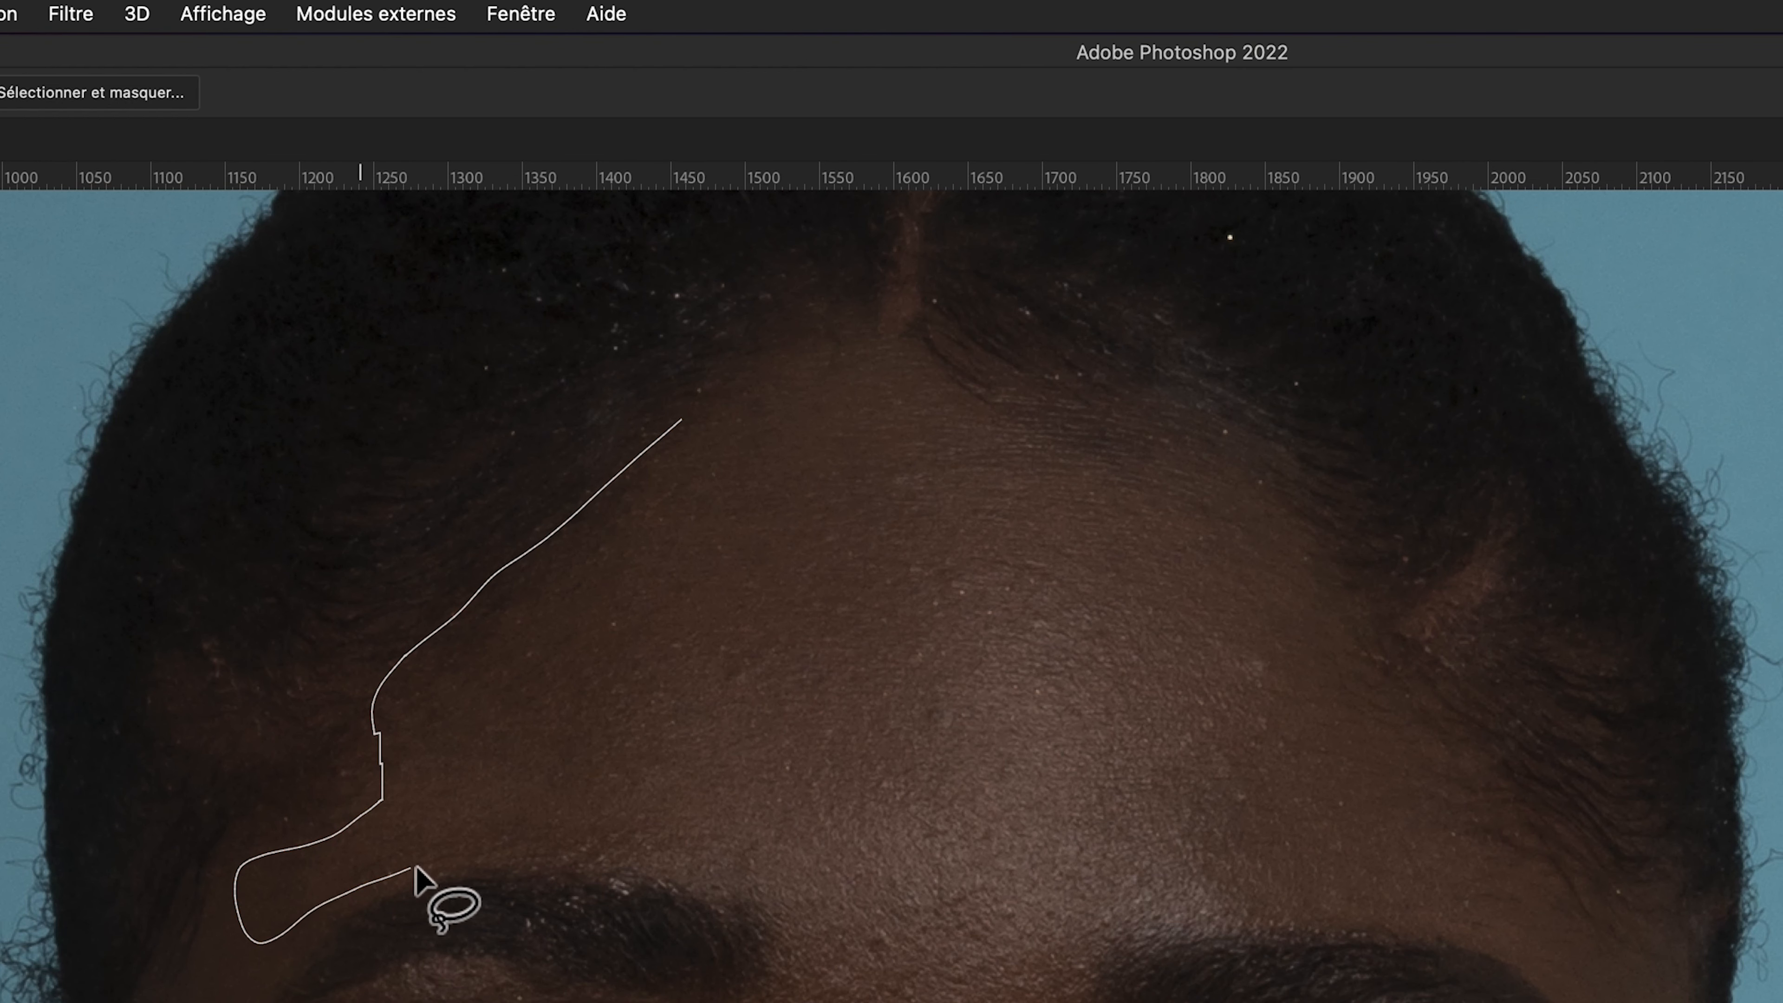
mouse_move(414, 869)
mouse_down()
mouse_move(538, 852)
mouse_move(726, 886)
mouse_move(891, 965)
mouse_move(1045, 964)
mouse_move(1262, 918)
mouse_move(1471, 941)
mouse_move(1574, 995)
mouse_move(1582, 938)
mouse_move(1443, 804)
mouse_move(1316, 604)
mouse_move(1308, 551)
mouse_move(1204, 412)
mouse_move(846, 327)
mouse_move(677, 410)
mouse_up()
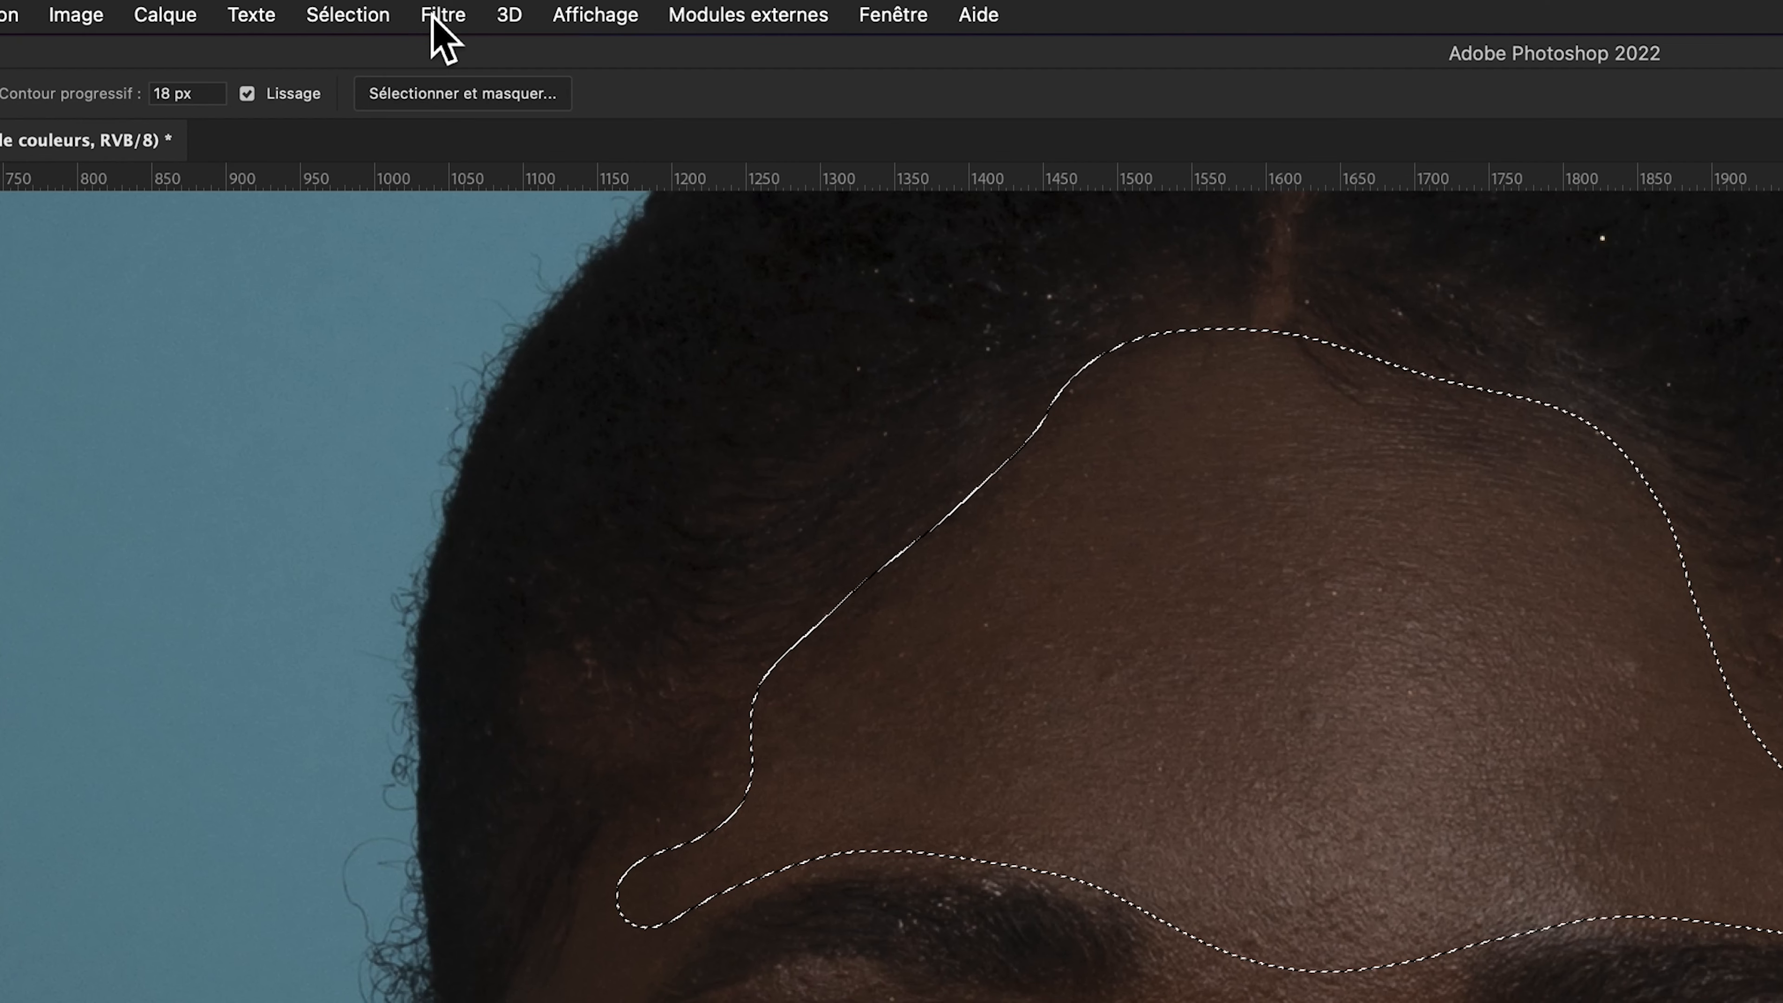
Apply a Gaussian blur with a 17,6-pixel radius to the selected forehead and clear the selection.
click(370, 36)
mouse_move(414, 242)
mouse_move(818, 481)
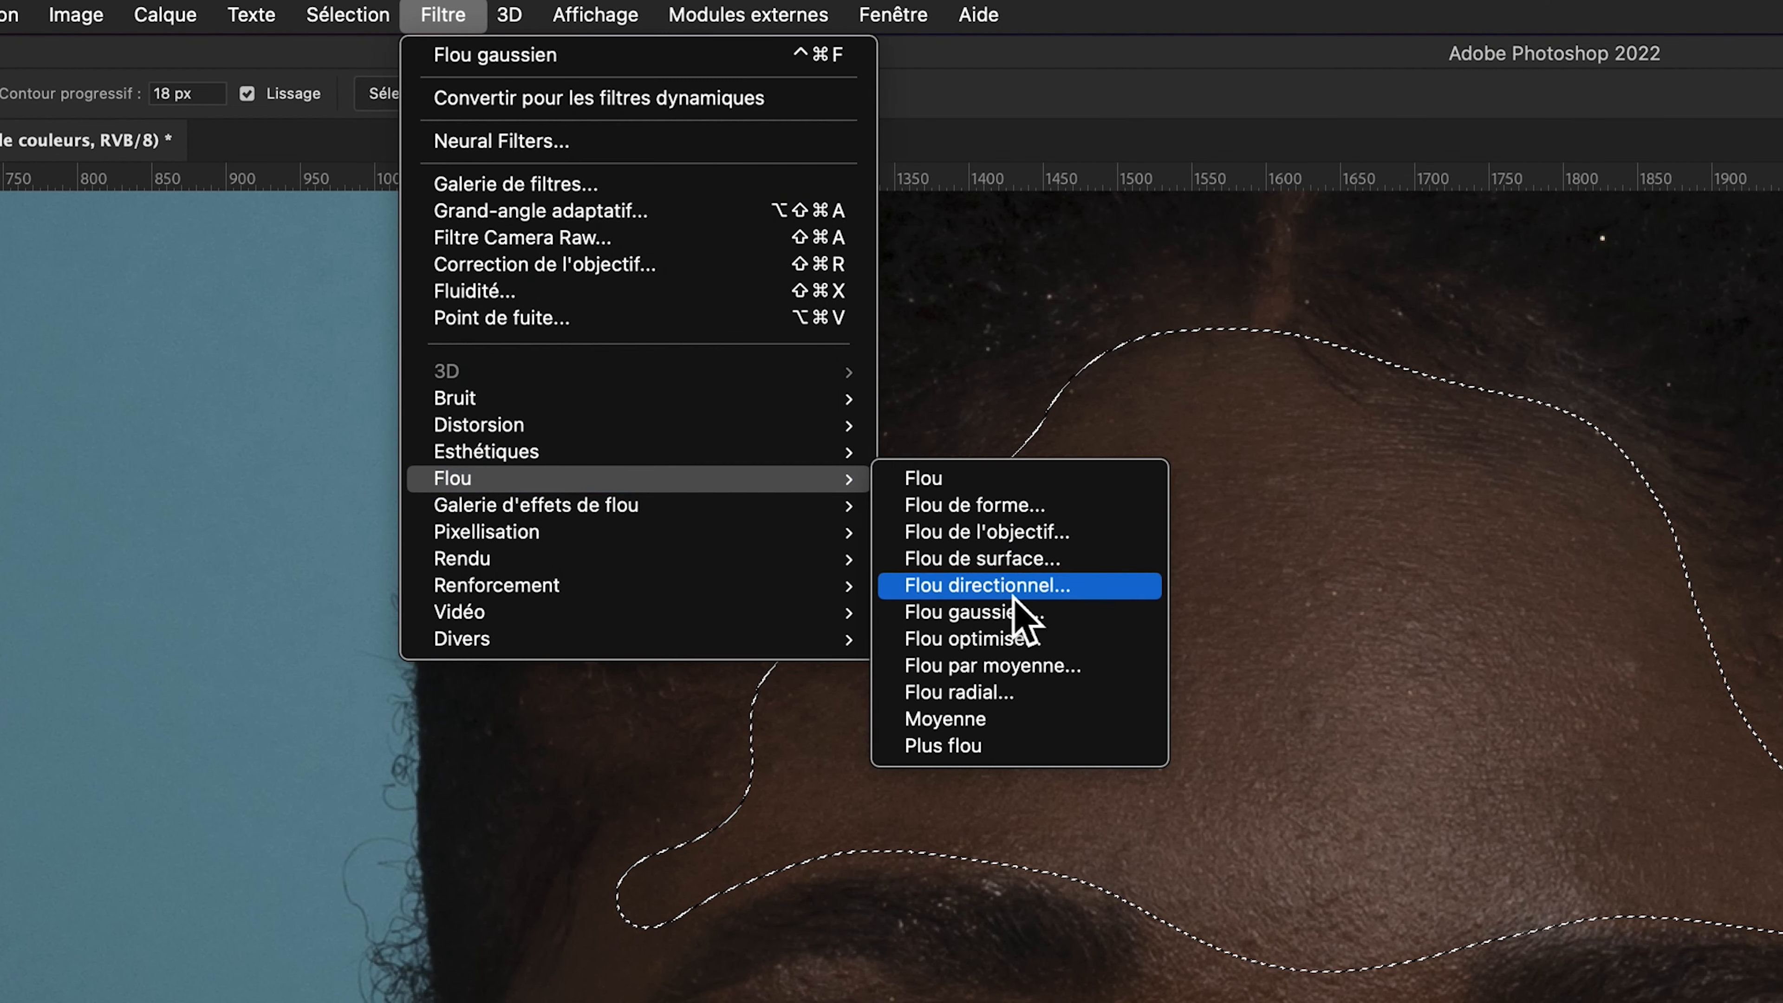
click(1019, 615)
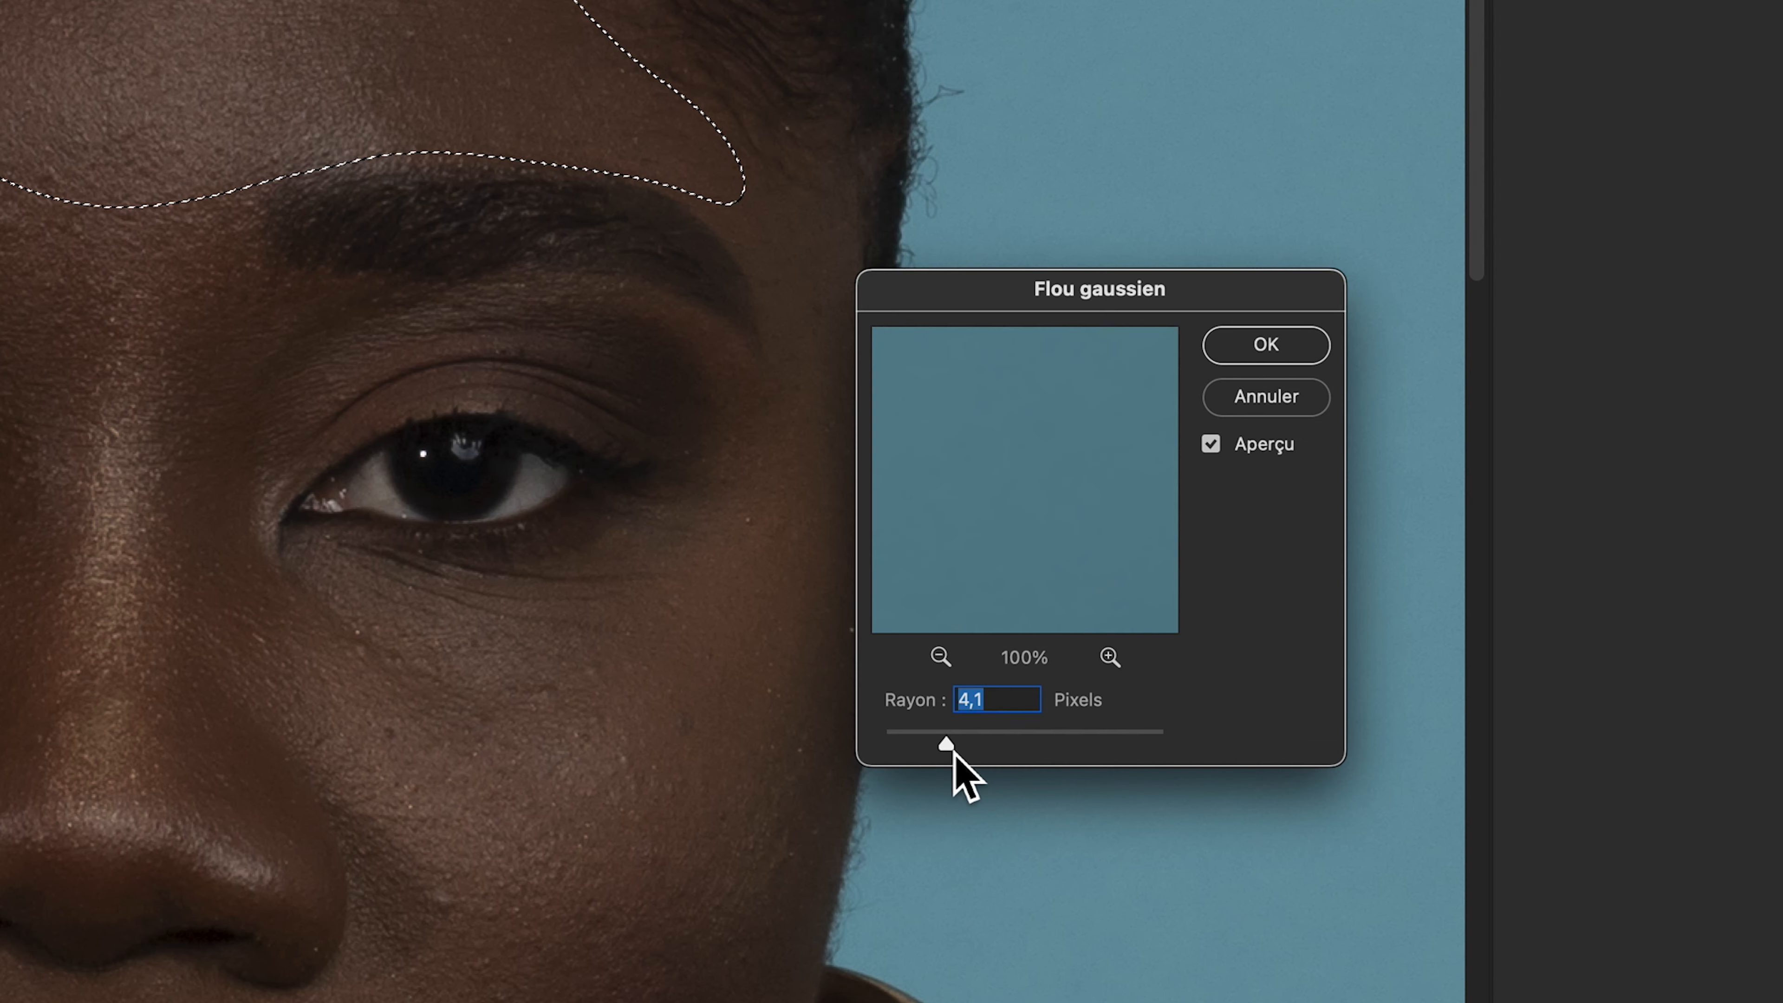
drag(1170, 734, 1197, 740)
drag(1004, 748, 1010, 752)
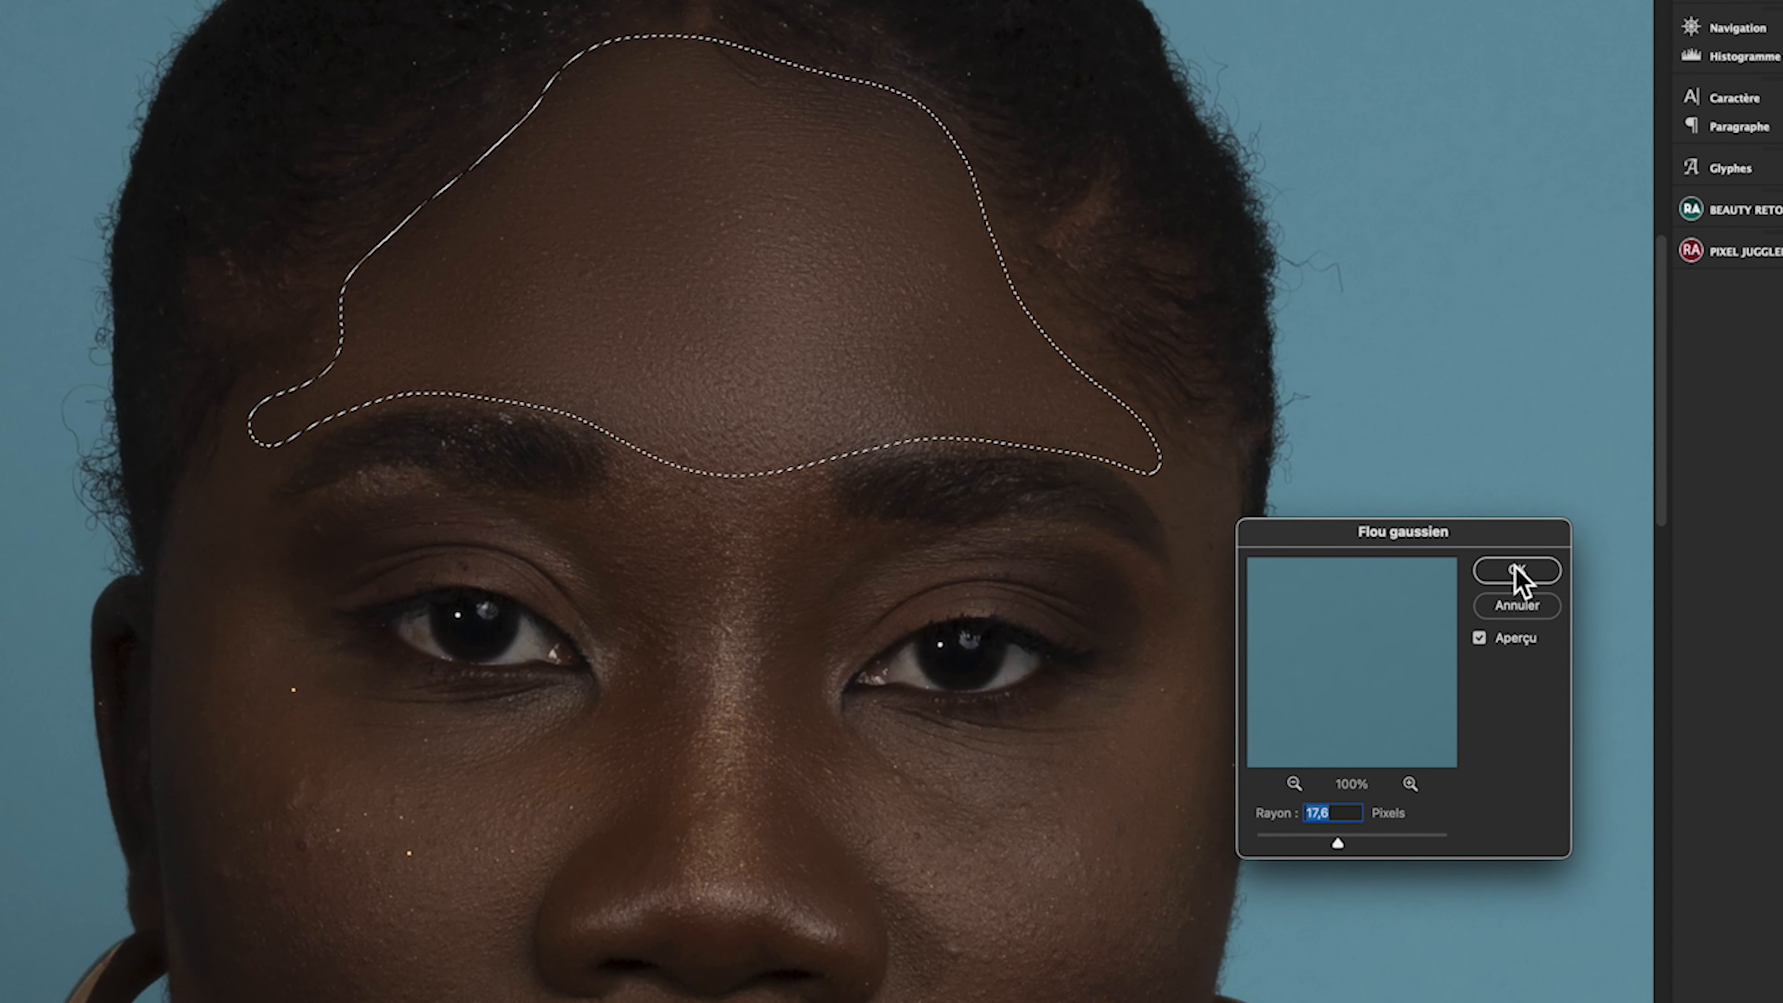
click(1266, 344)
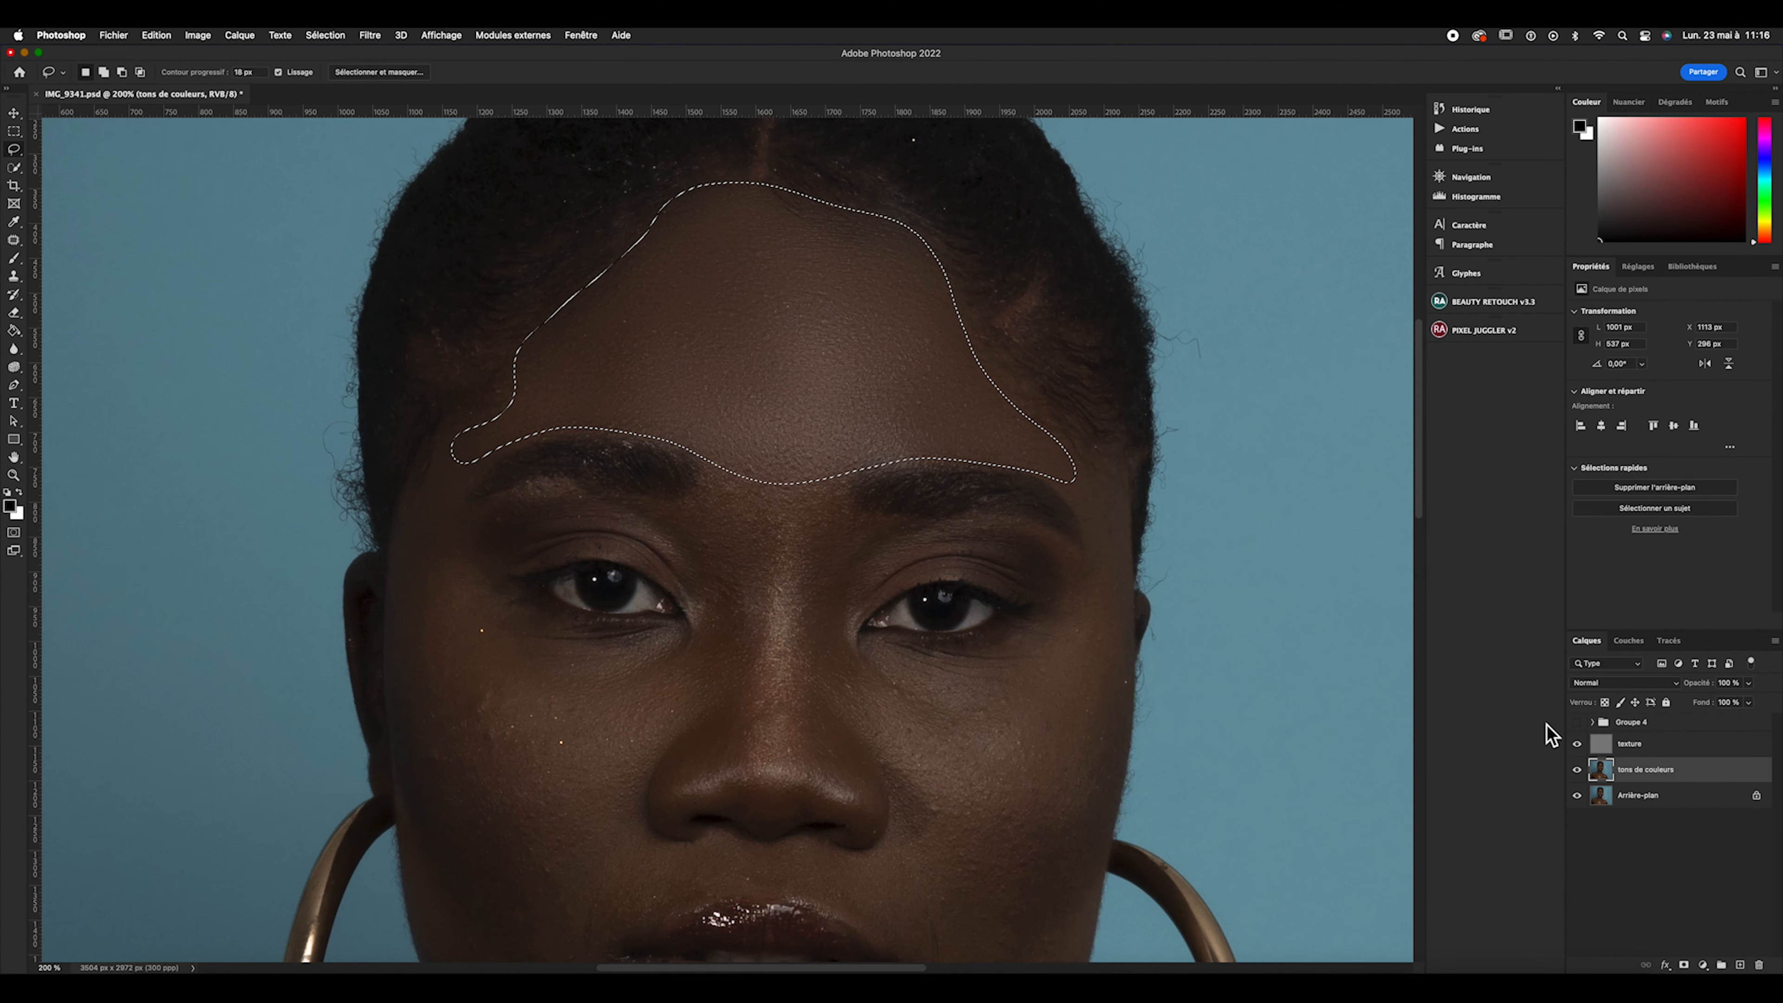
click(739, 446)
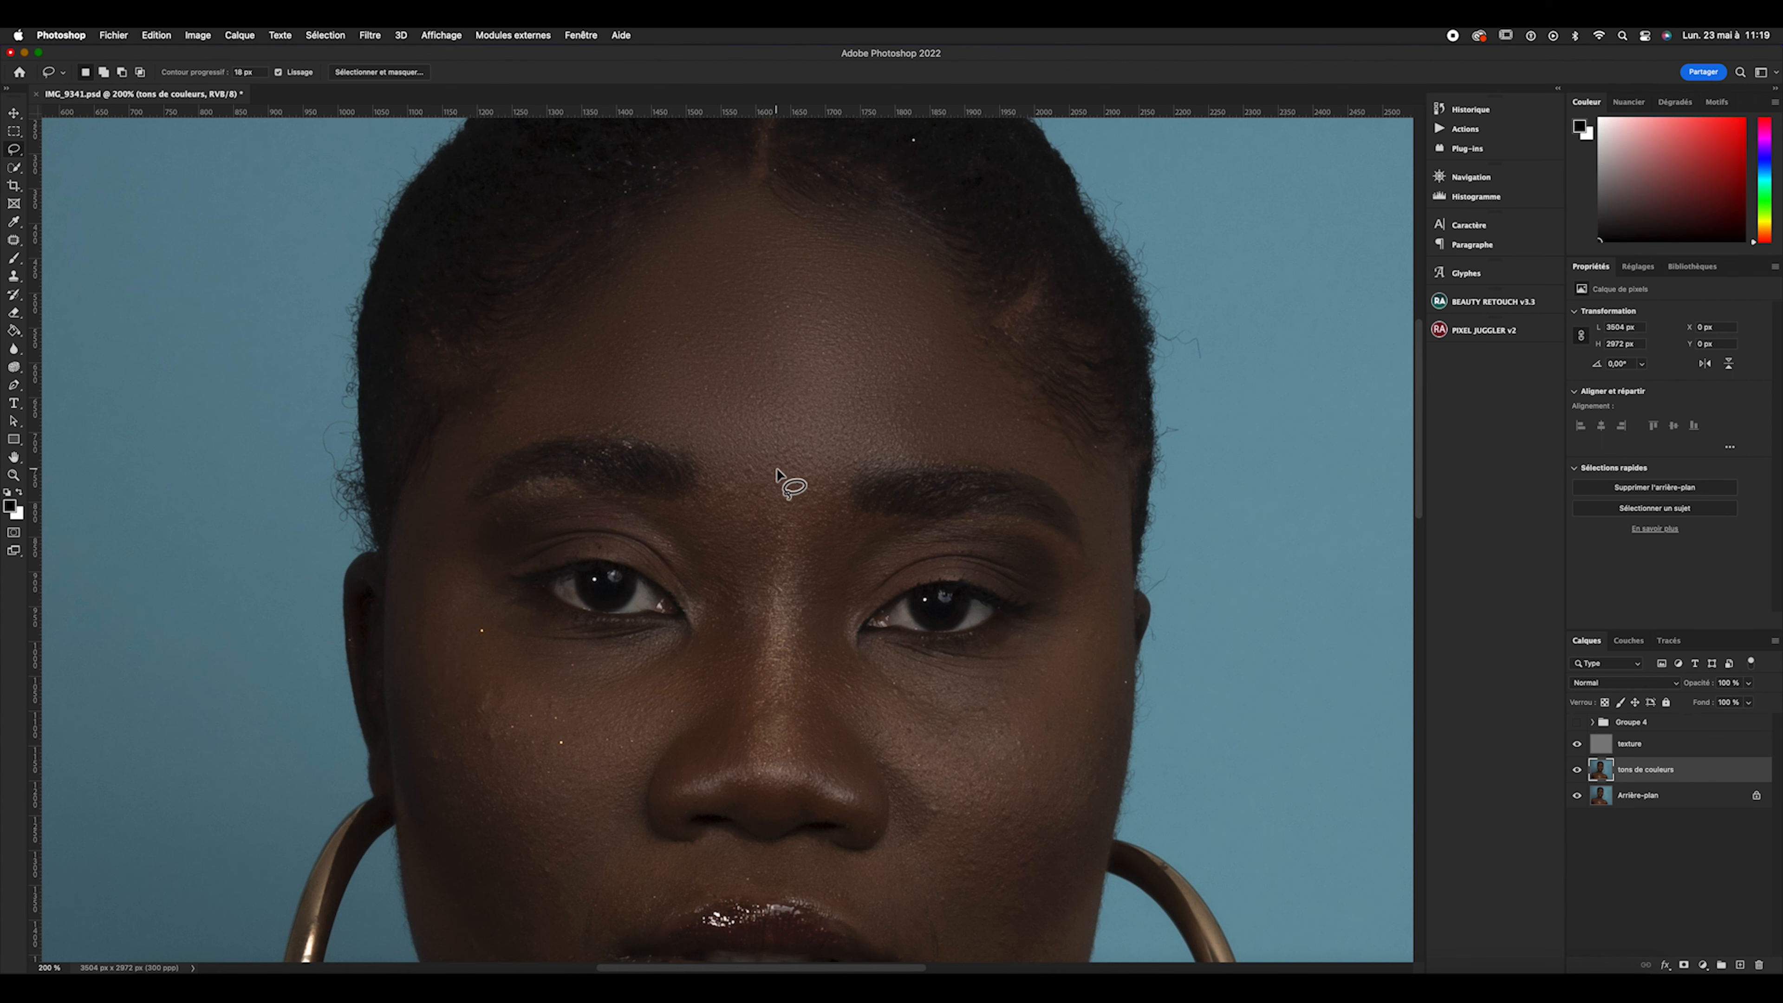
Lasso the cheek on the image's left side, from the temple under the eye to beside the nose and mouth.
scroll(778, 472, down, 5)
drag(414, 293, 699, 463)
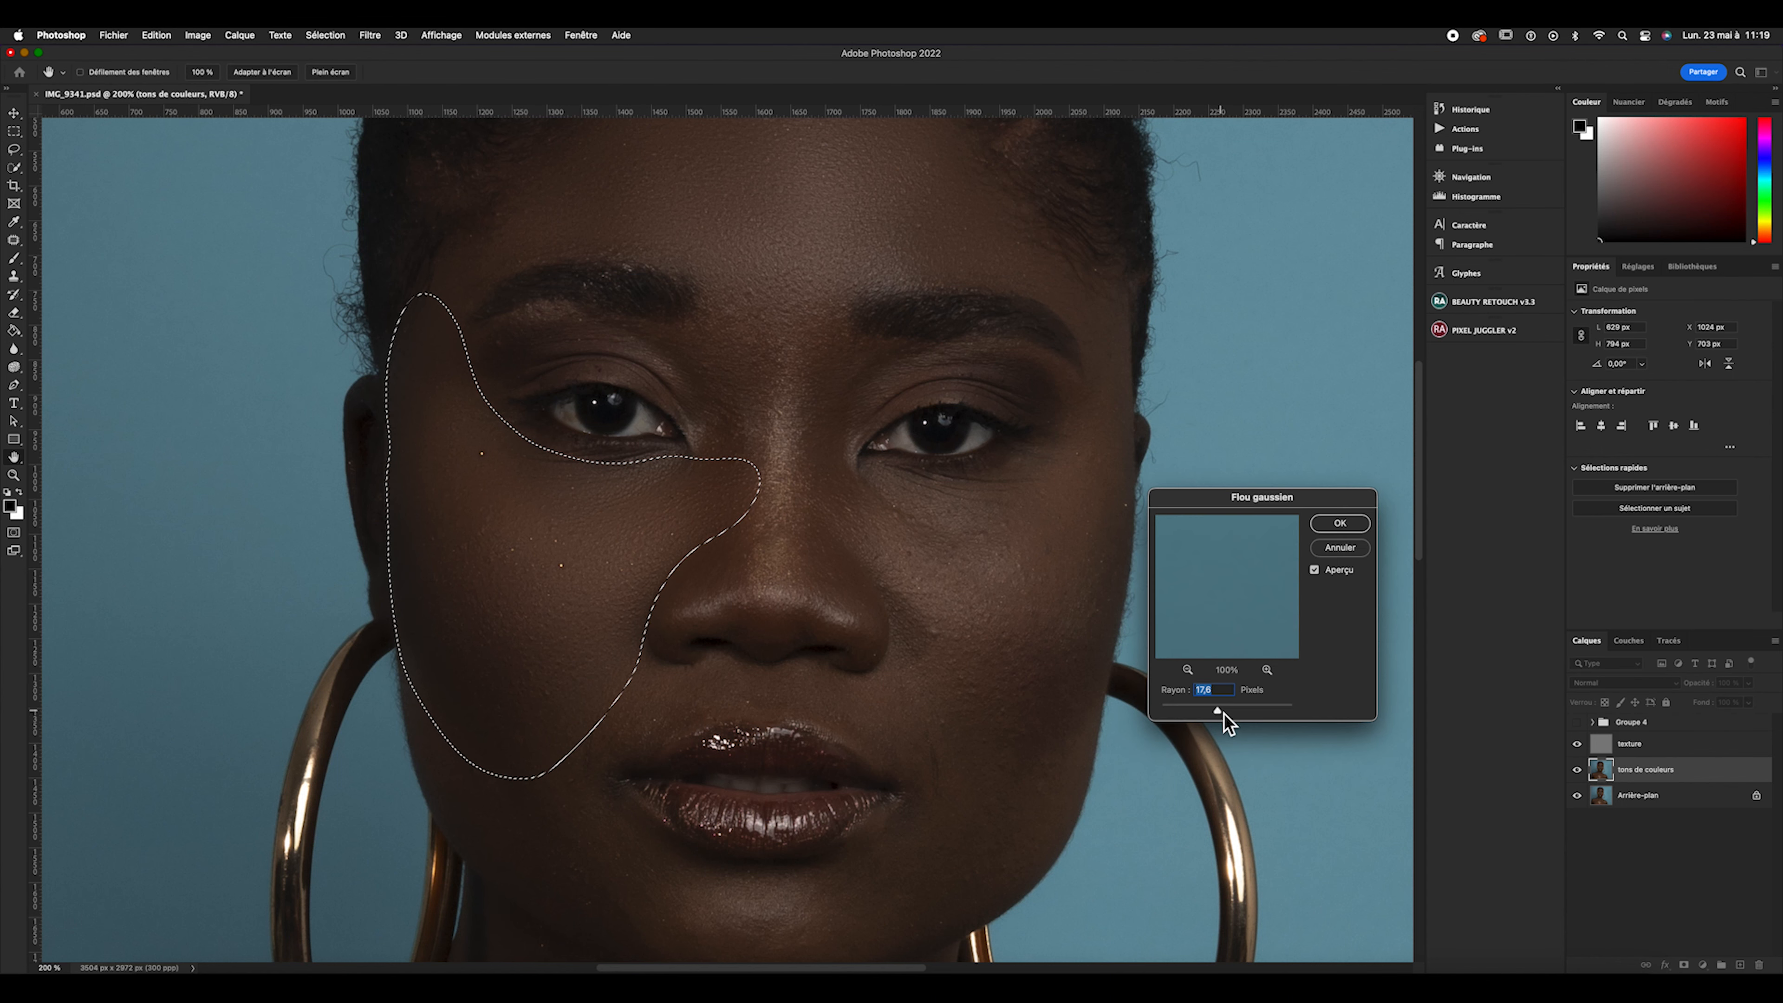
Adjust the Gaussian blur on the selected cheek to a radius of about 16,2 pixels.
drag(1223, 713, 1168, 711)
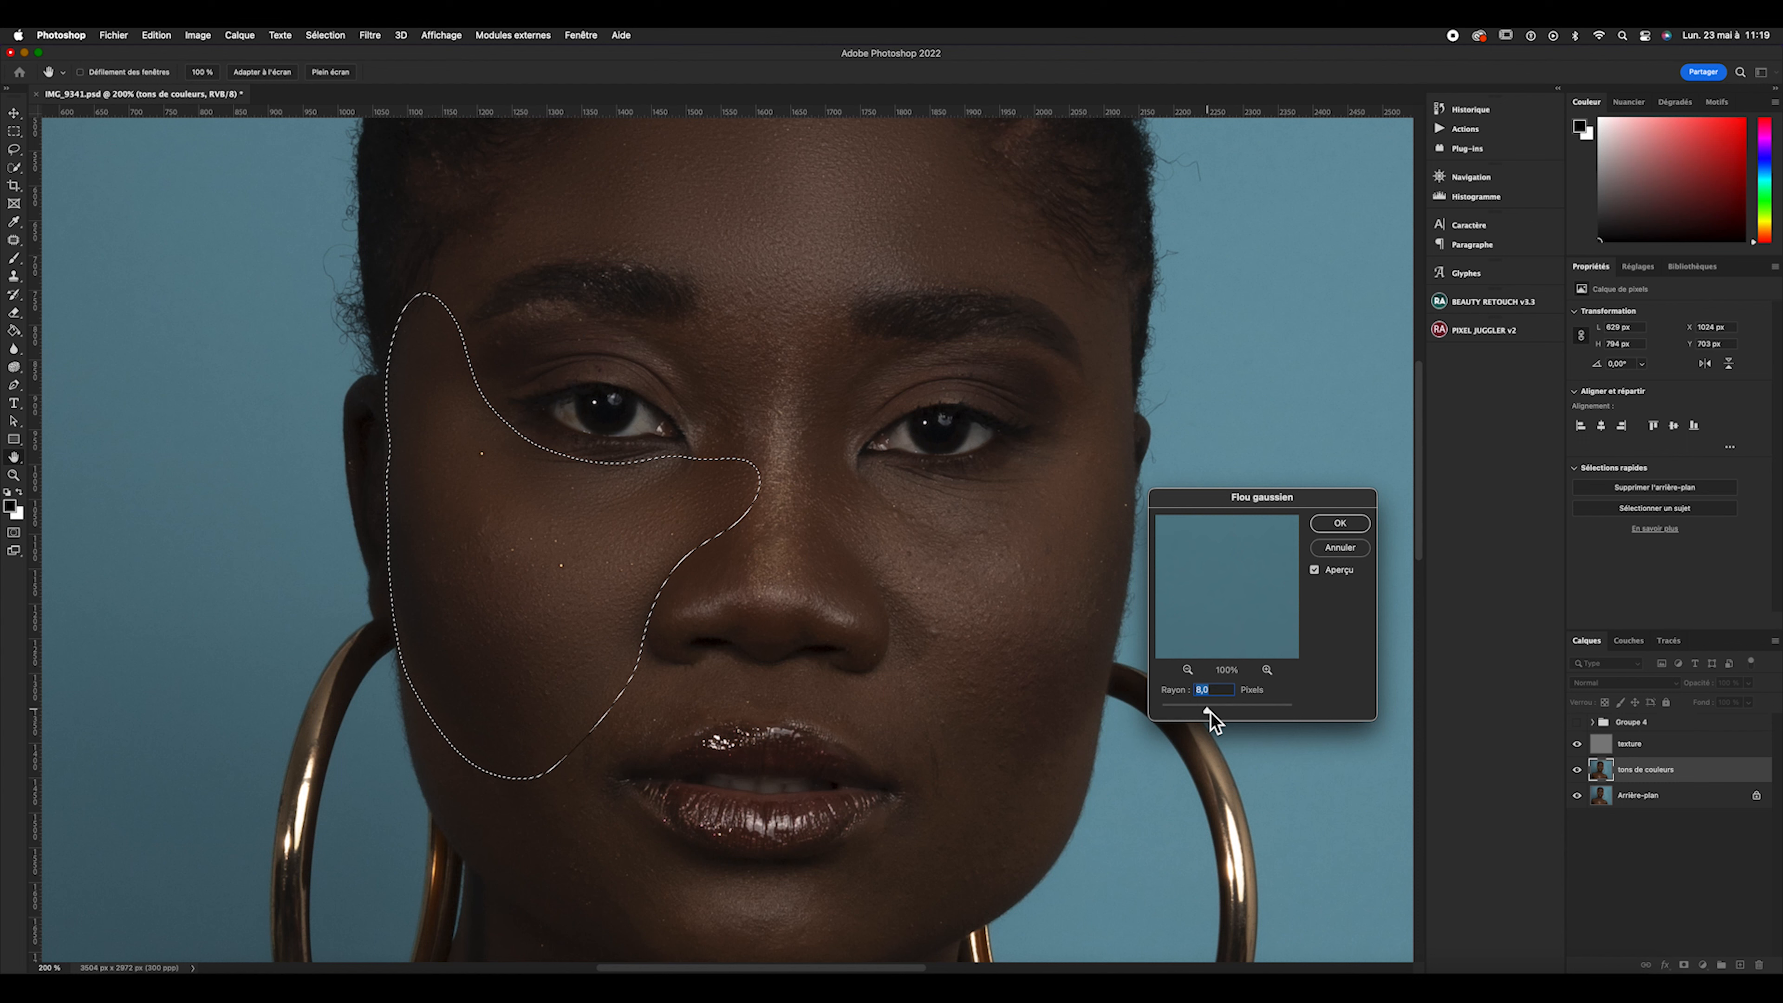
drag(1210, 714, 1269, 712)
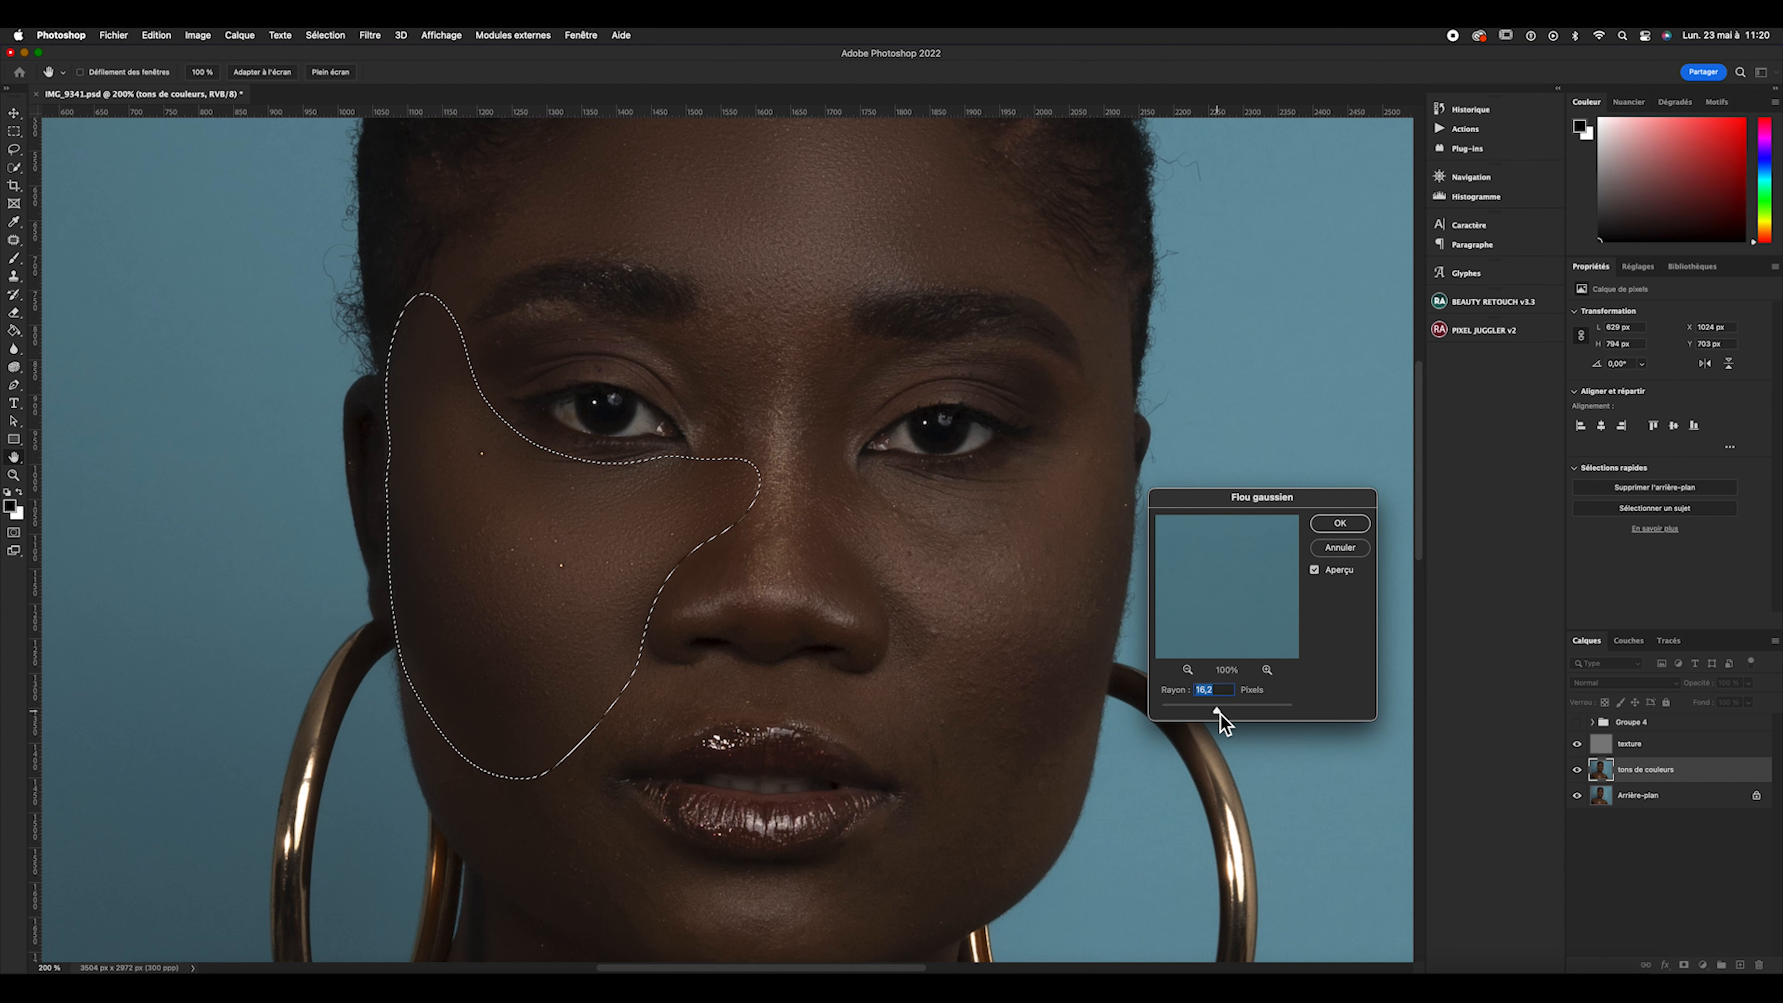
drag(1220, 710, 1245, 706)
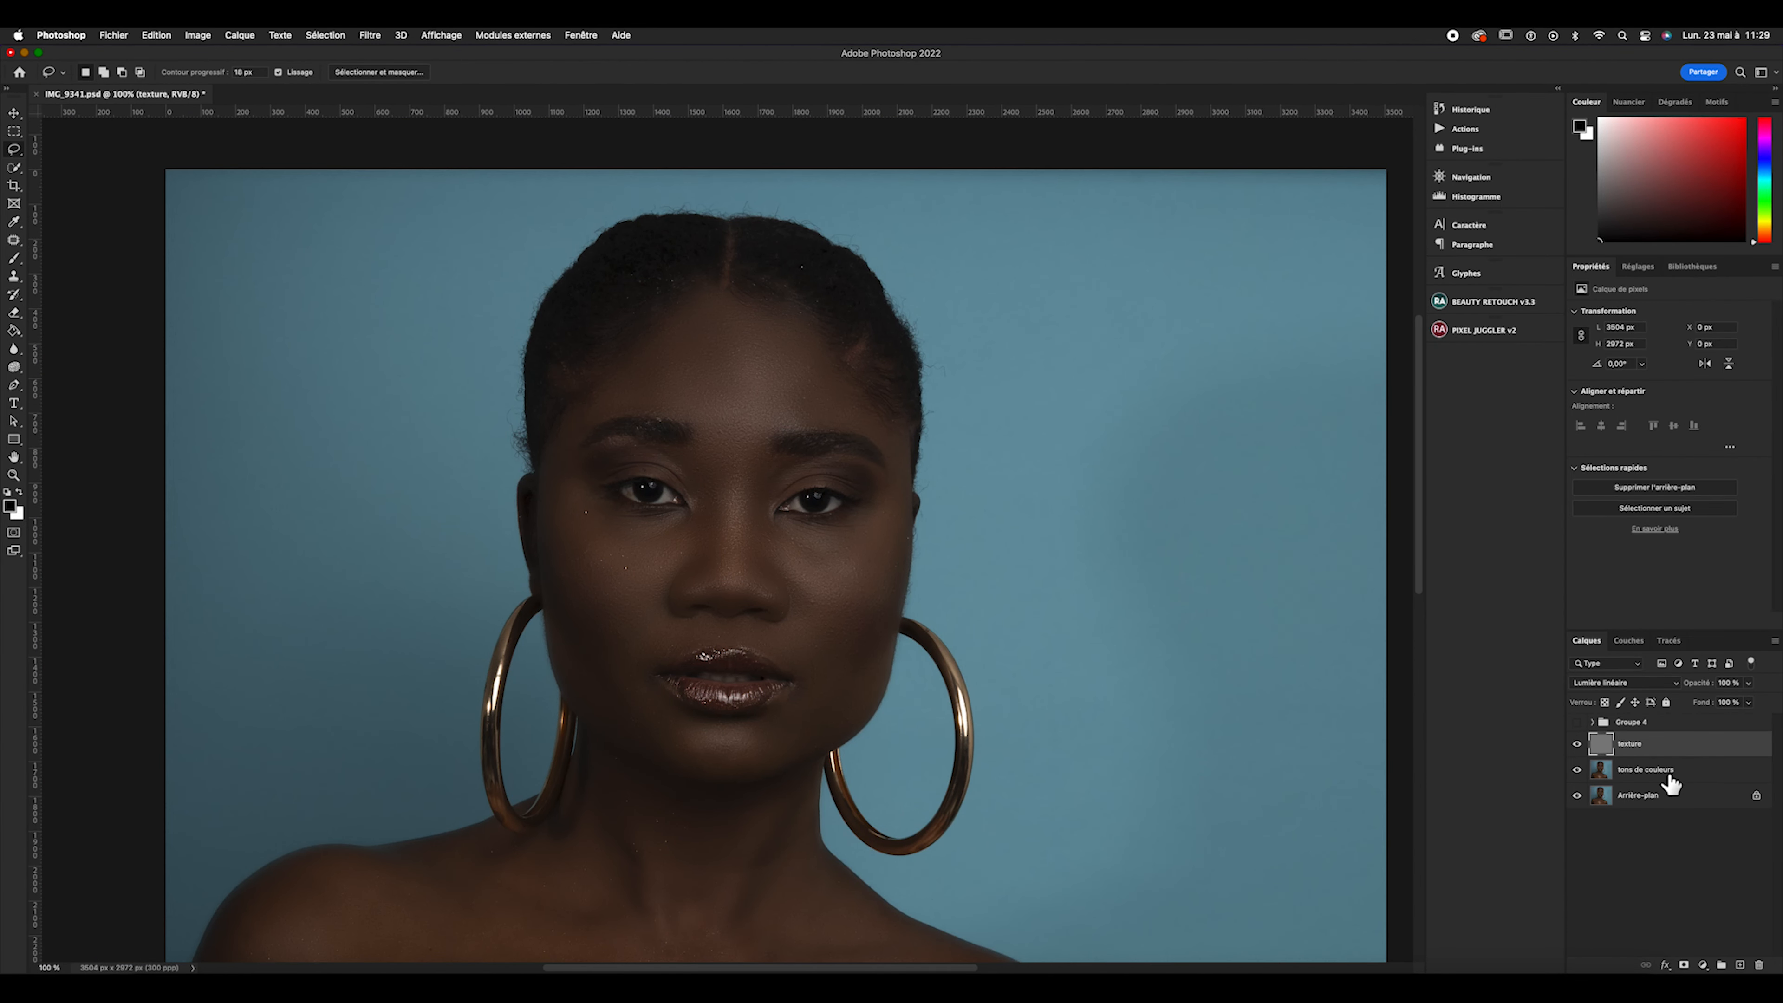
Put the texture and tons de couleurs layers together in a new group.
shift+click(1670, 775)
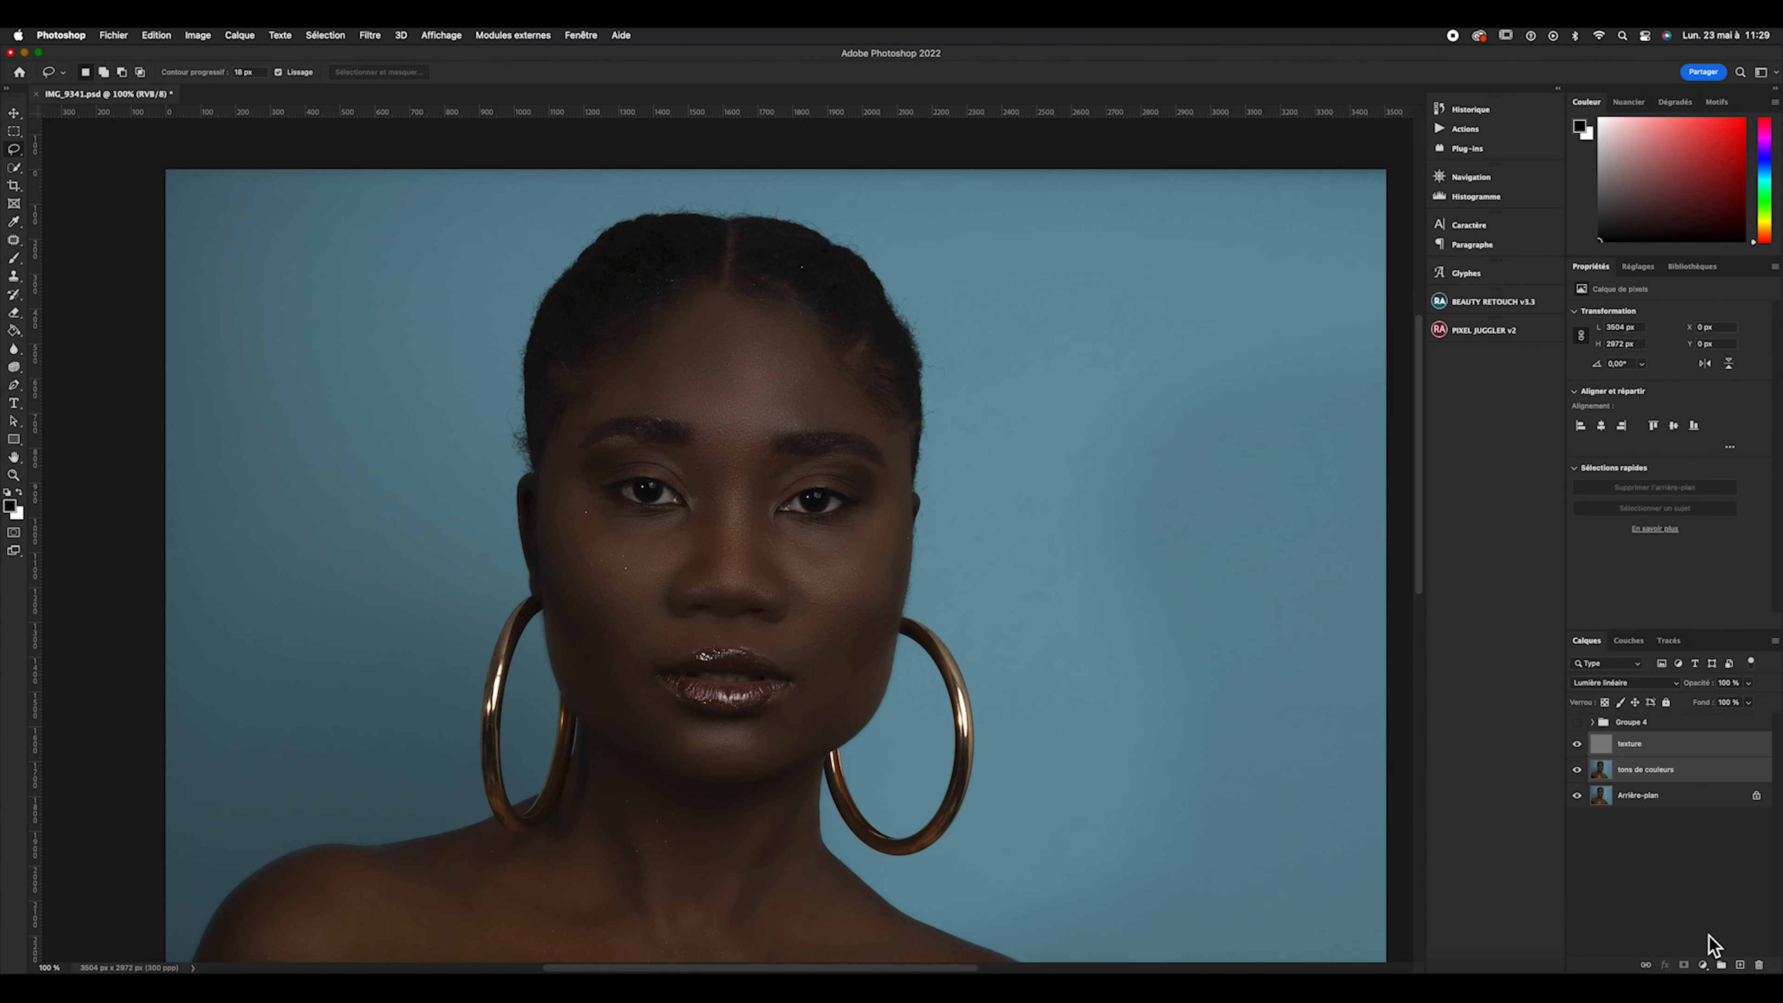
click(1724, 964)
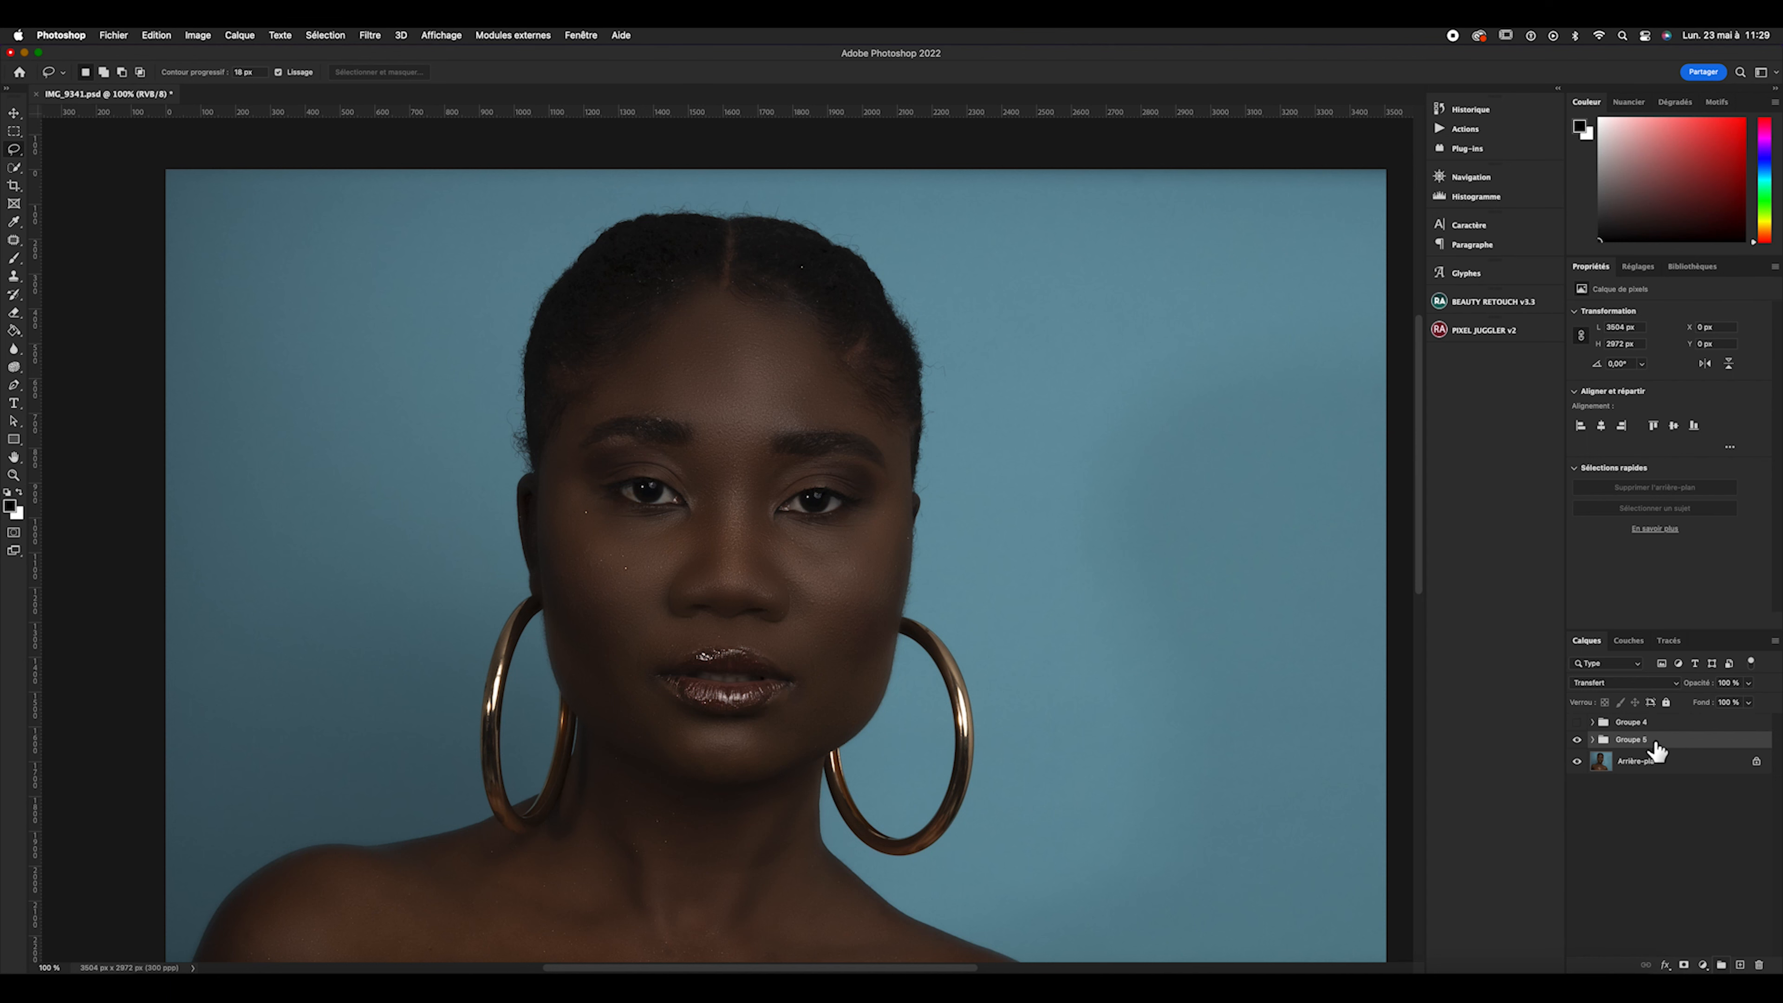
click(1592, 737)
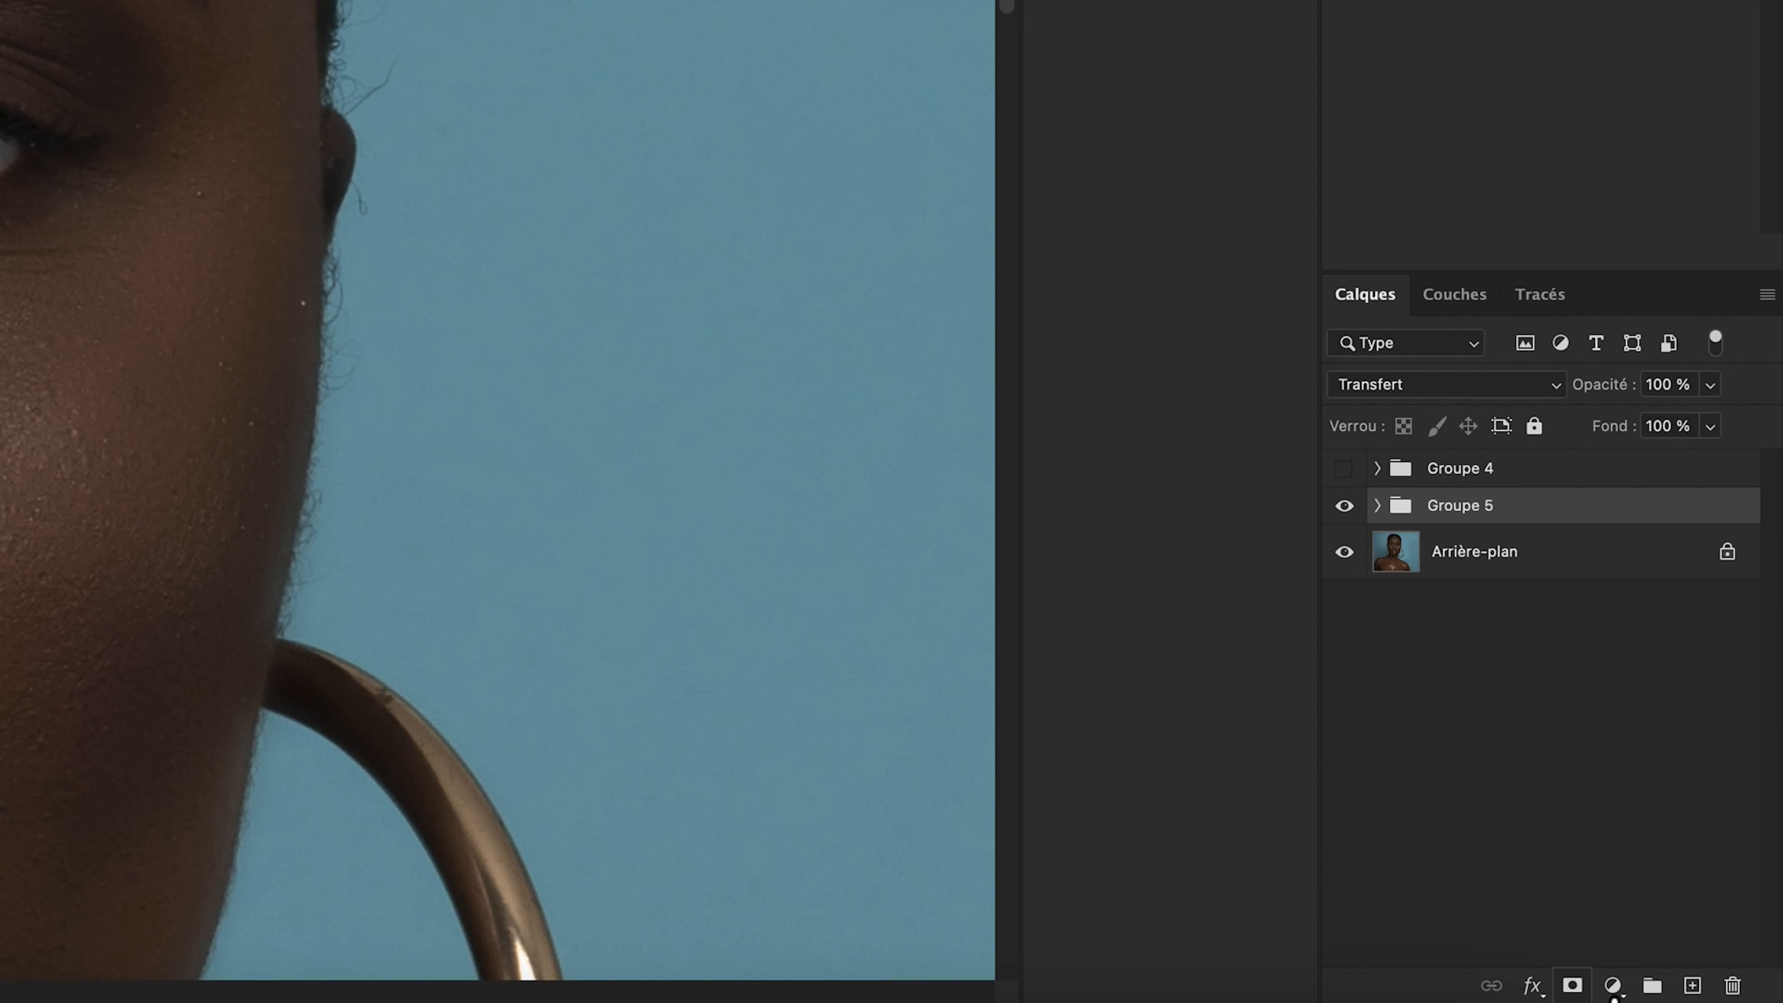
Add a Noir et blanc adjustment layer above Groupe 5 and lower its Rouges value to -54 to darken the skin.
click(1613, 985)
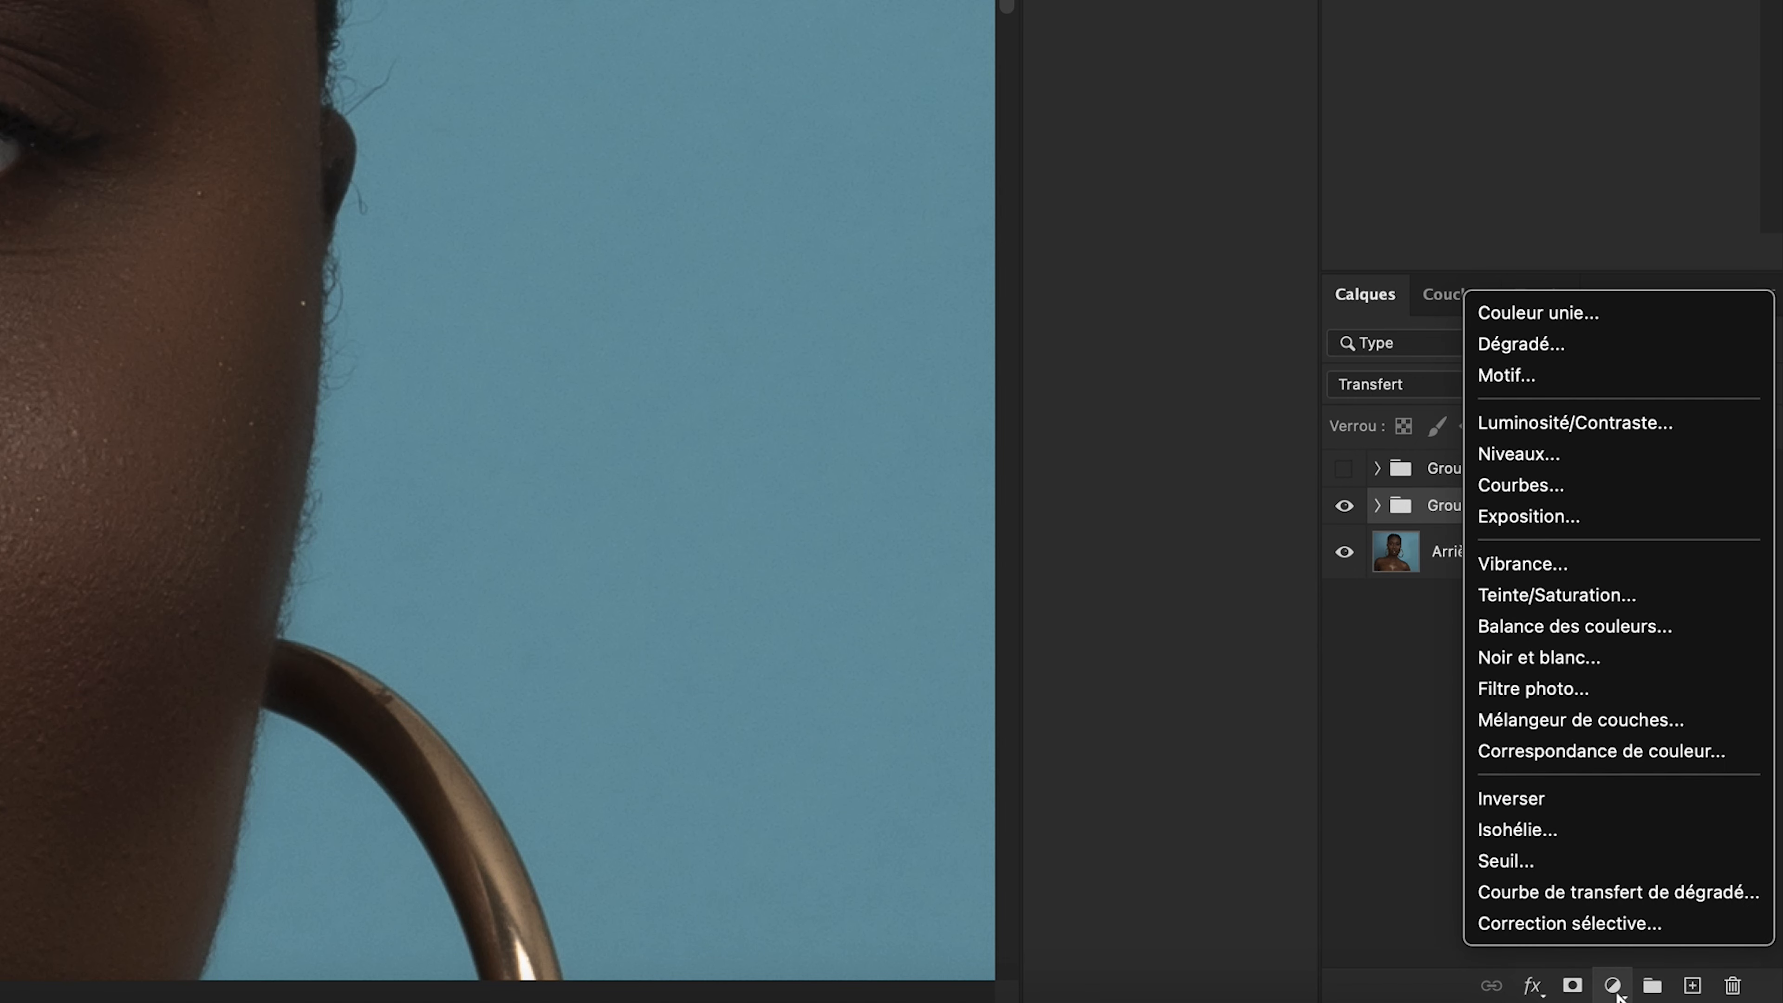
click(1605, 663)
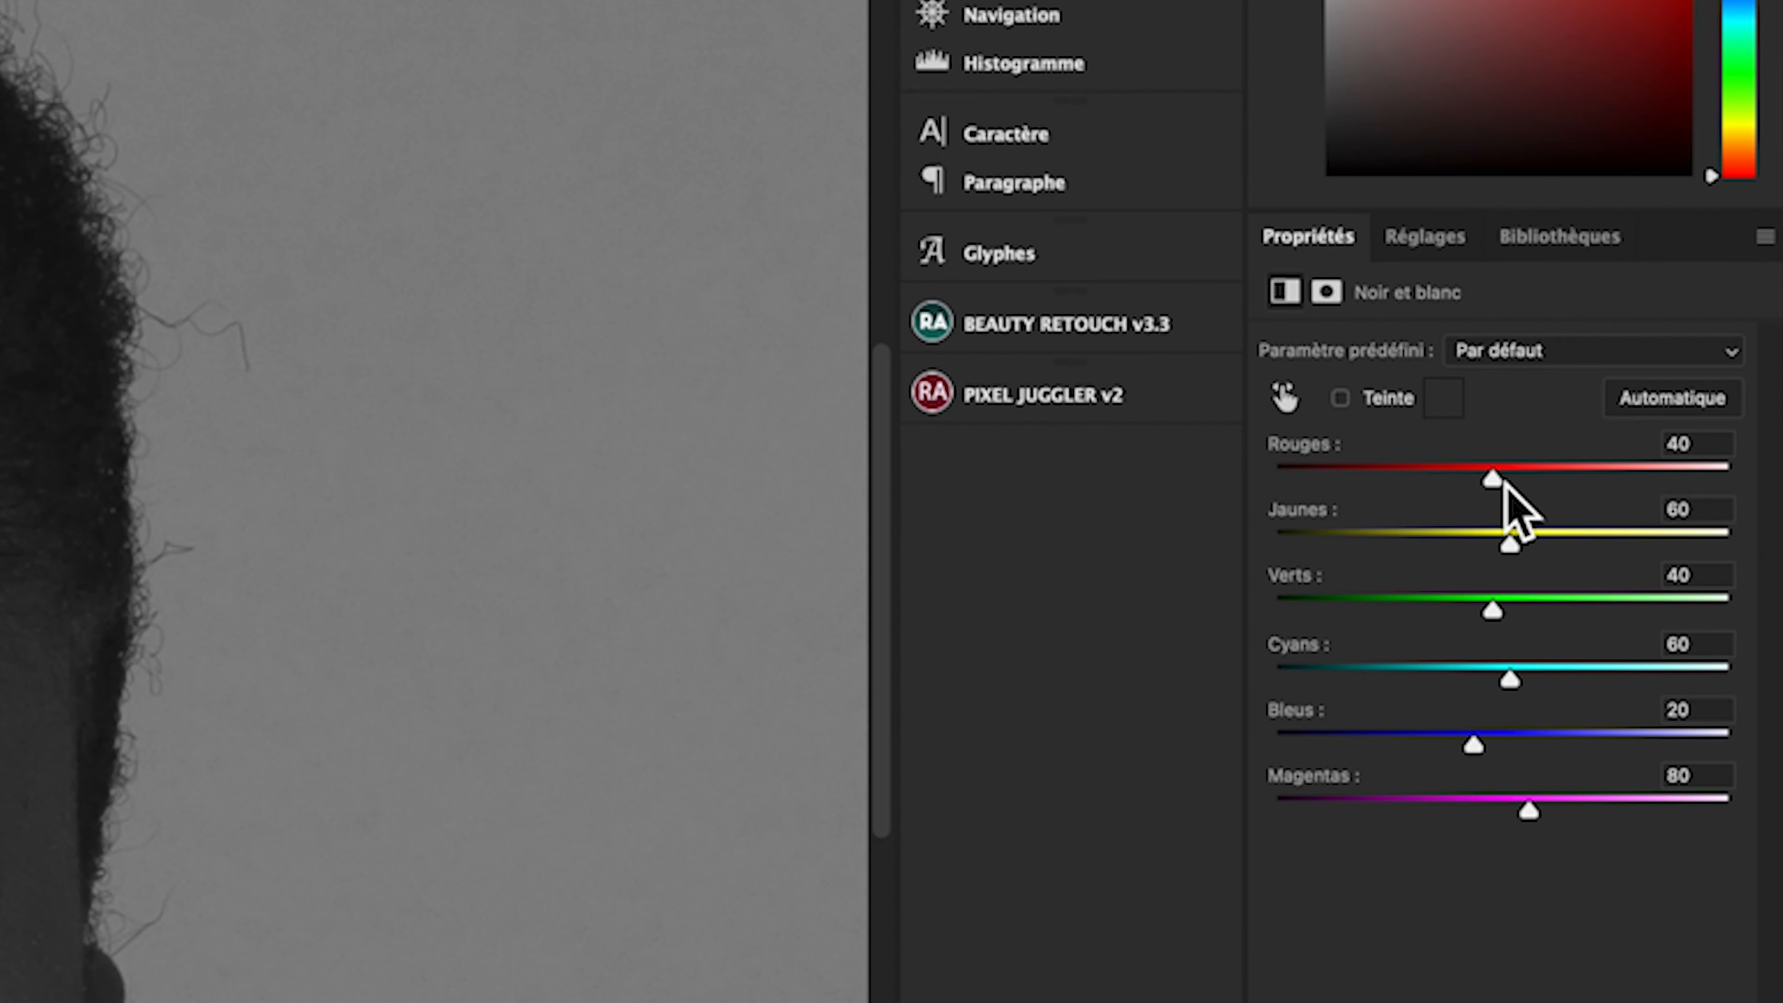
drag(1497, 476, 1437, 478)
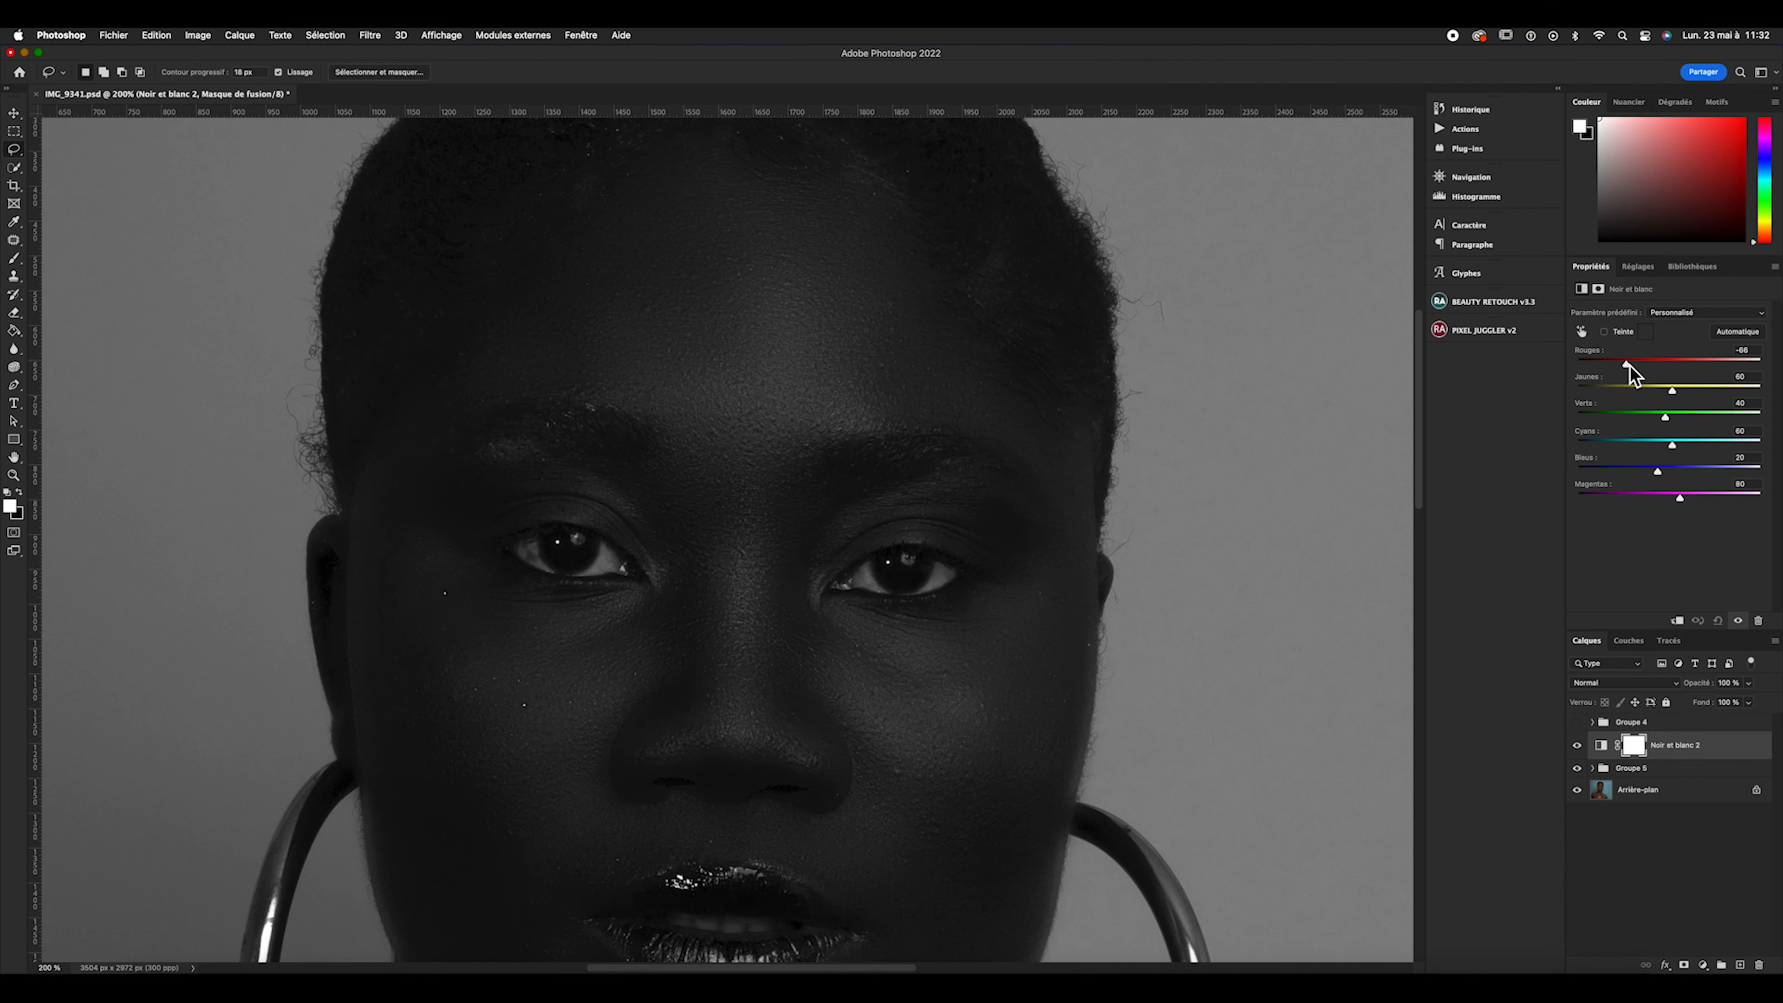
drag(1634, 365, 1633, 365)
scroll(827, 411, down, 2)
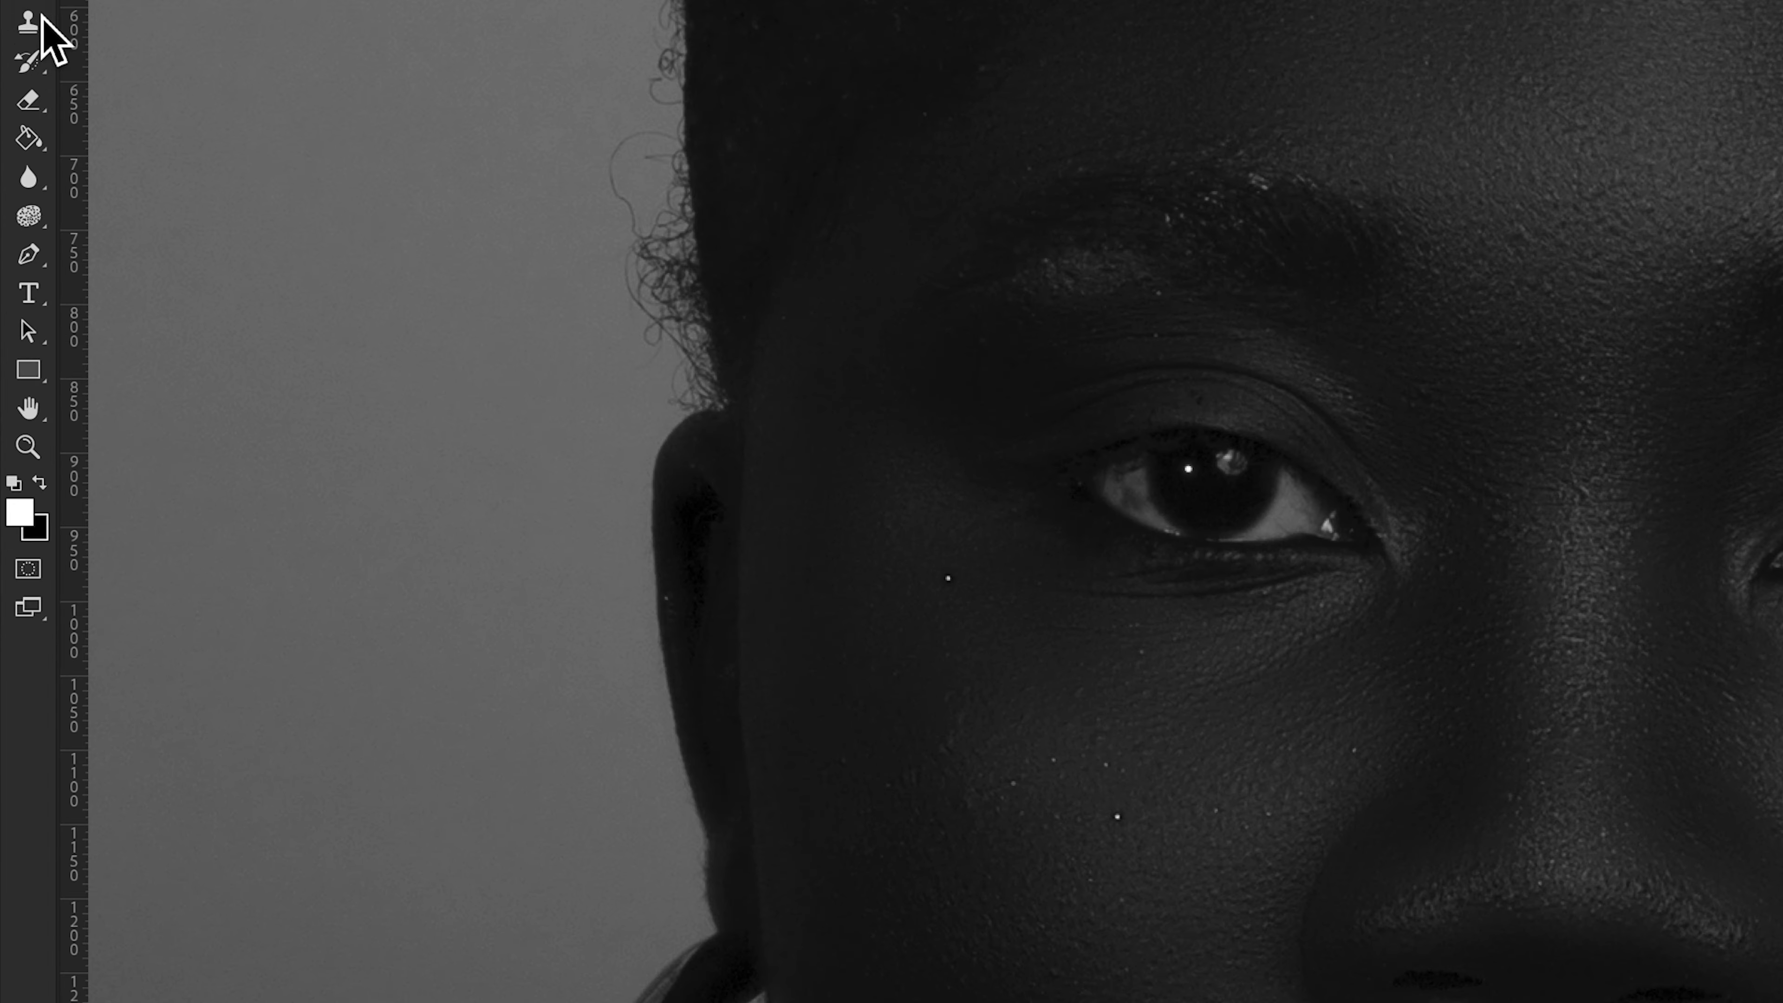
Choose the Clone Stamp tool (Tampon de duplication) and sample skin beside the eye on the image's right side.
click(40, 32)
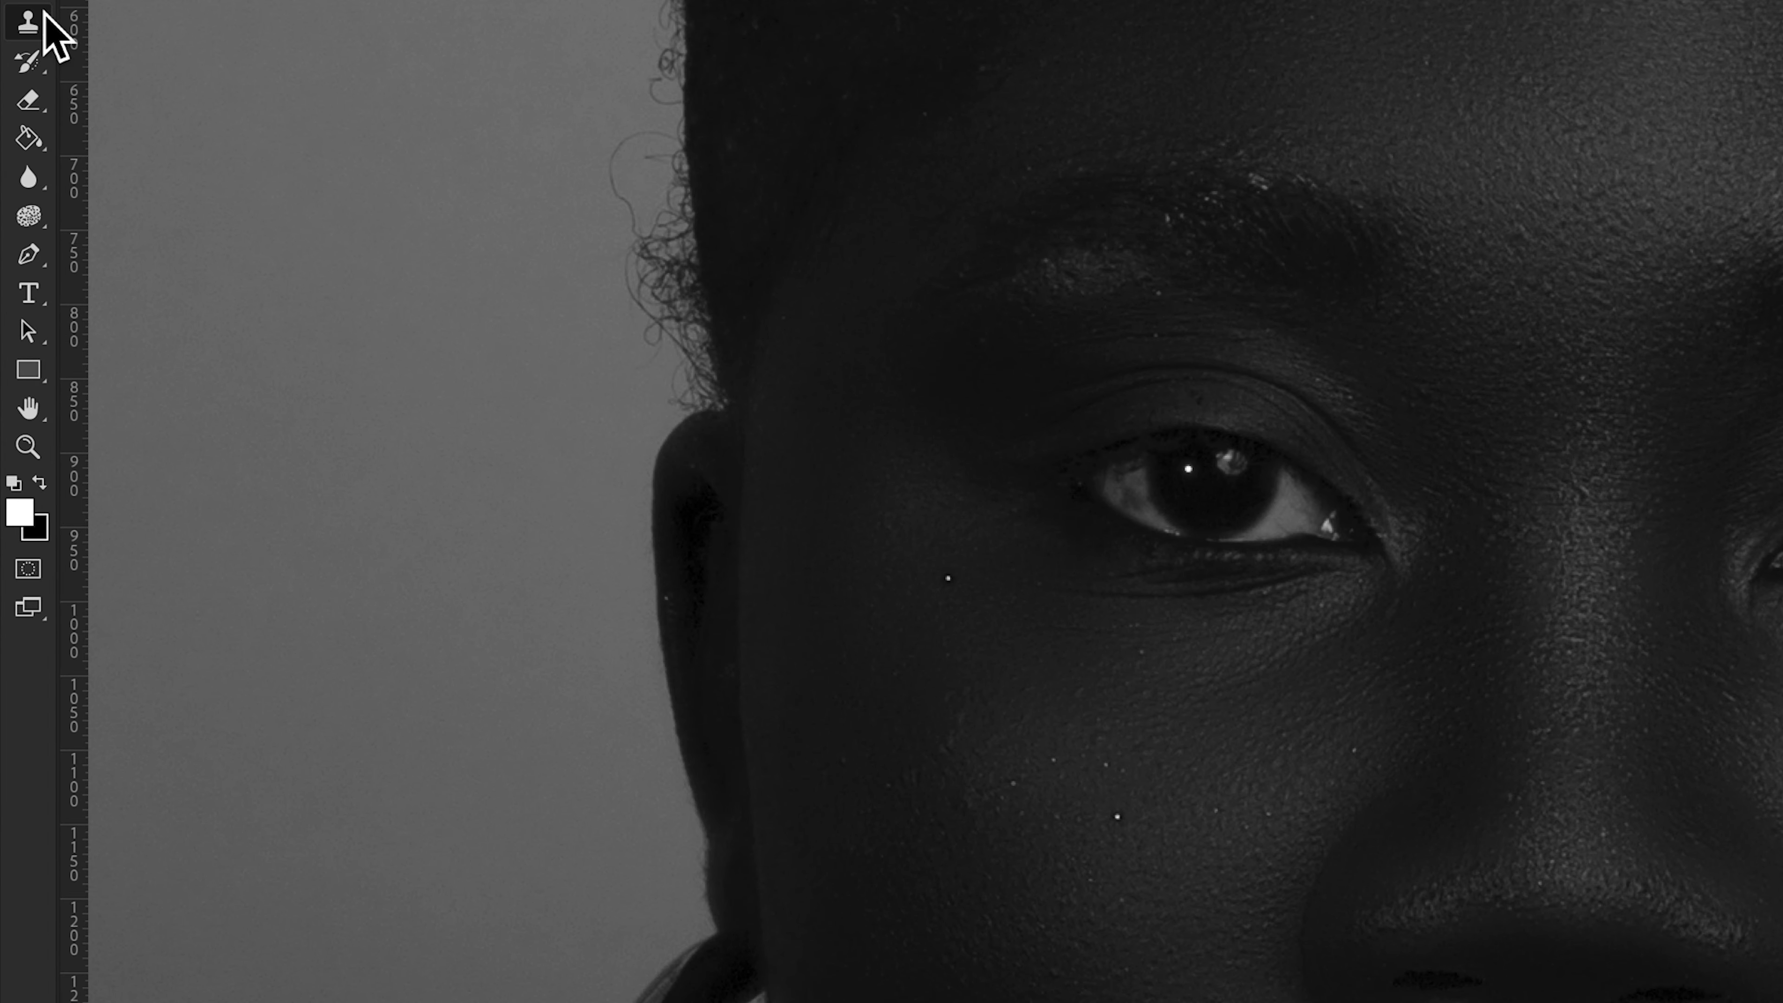
right_click(42, 32)
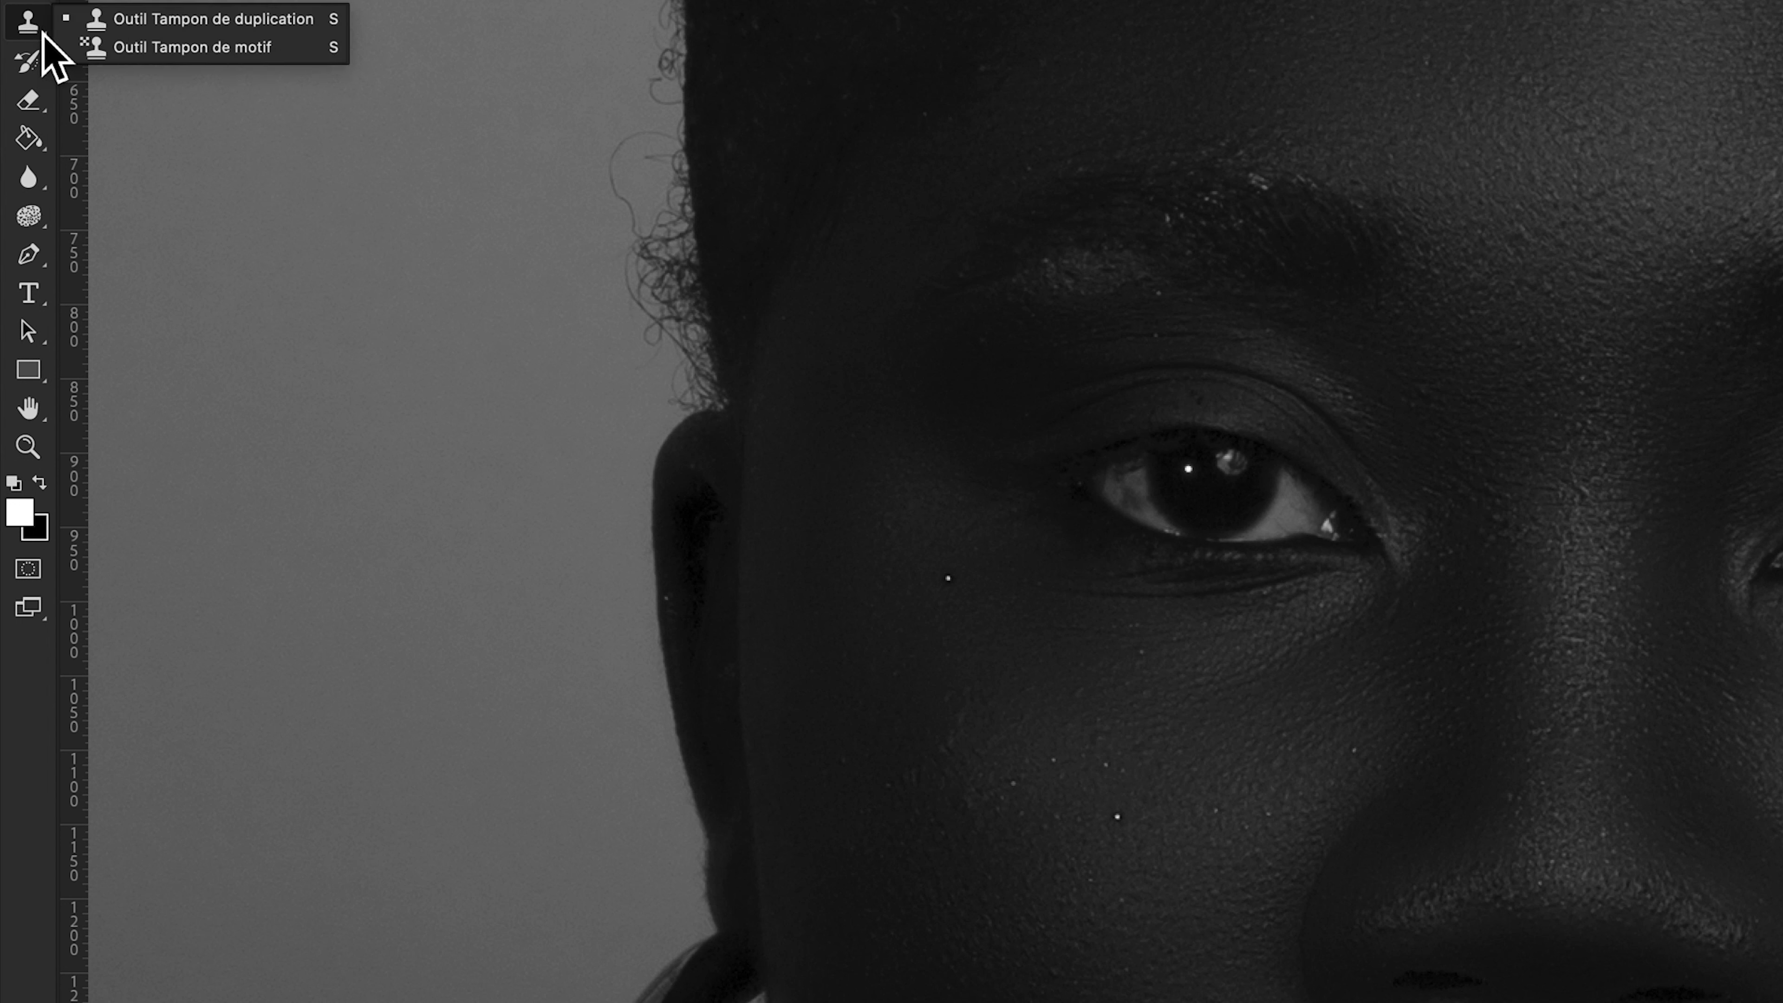
click(38, 36)
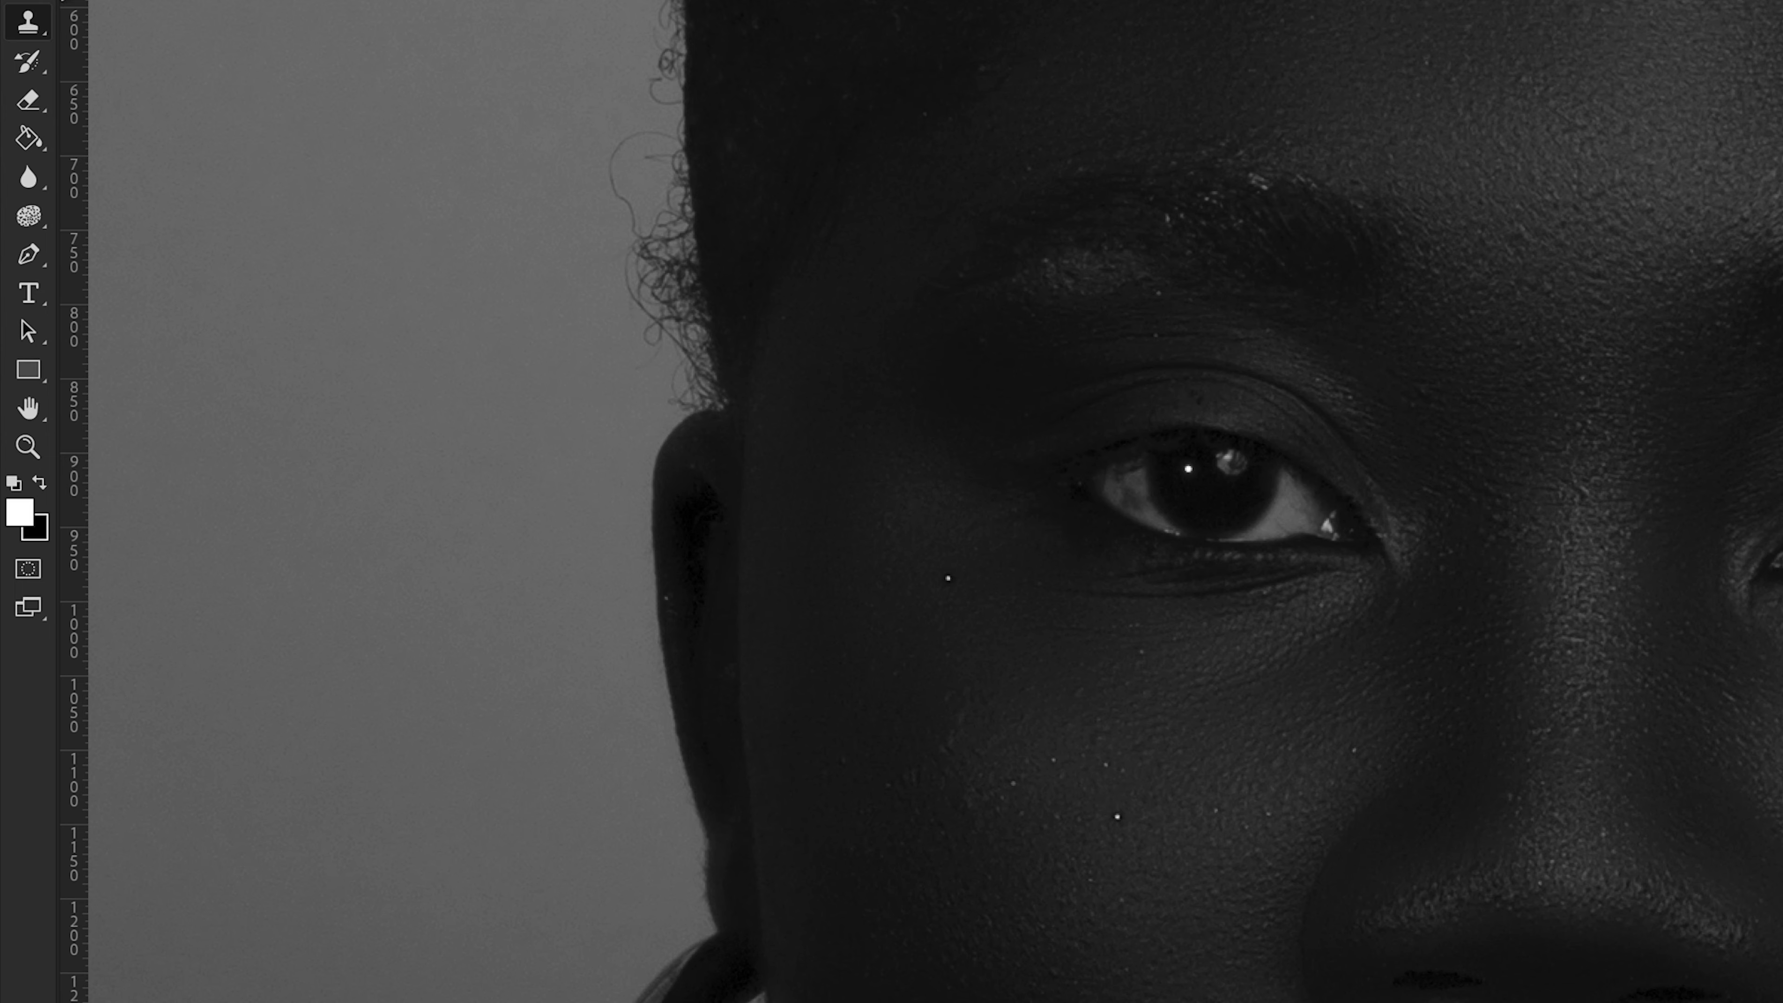
right_click(14, 240)
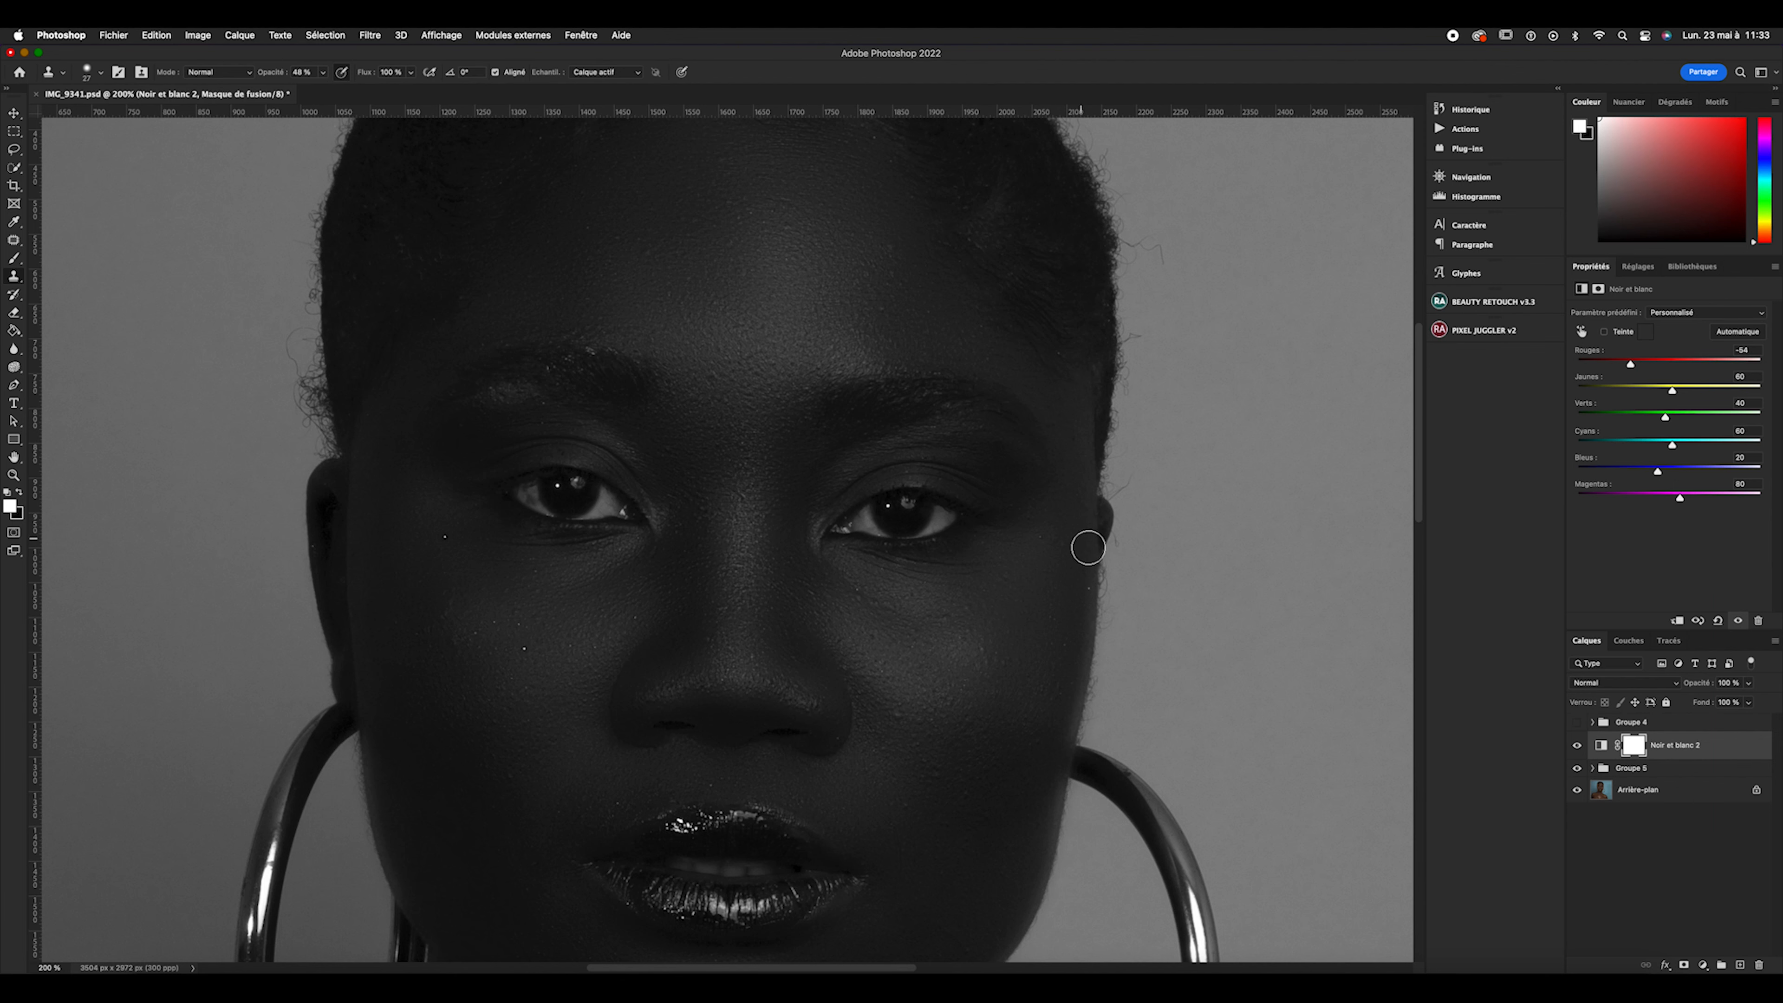
alt+click(1054, 524)
Expand Groupe 5, select its texture layer and make the Clone Stamp the active retouching tool.
click(1593, 768)
click(1634, 793)
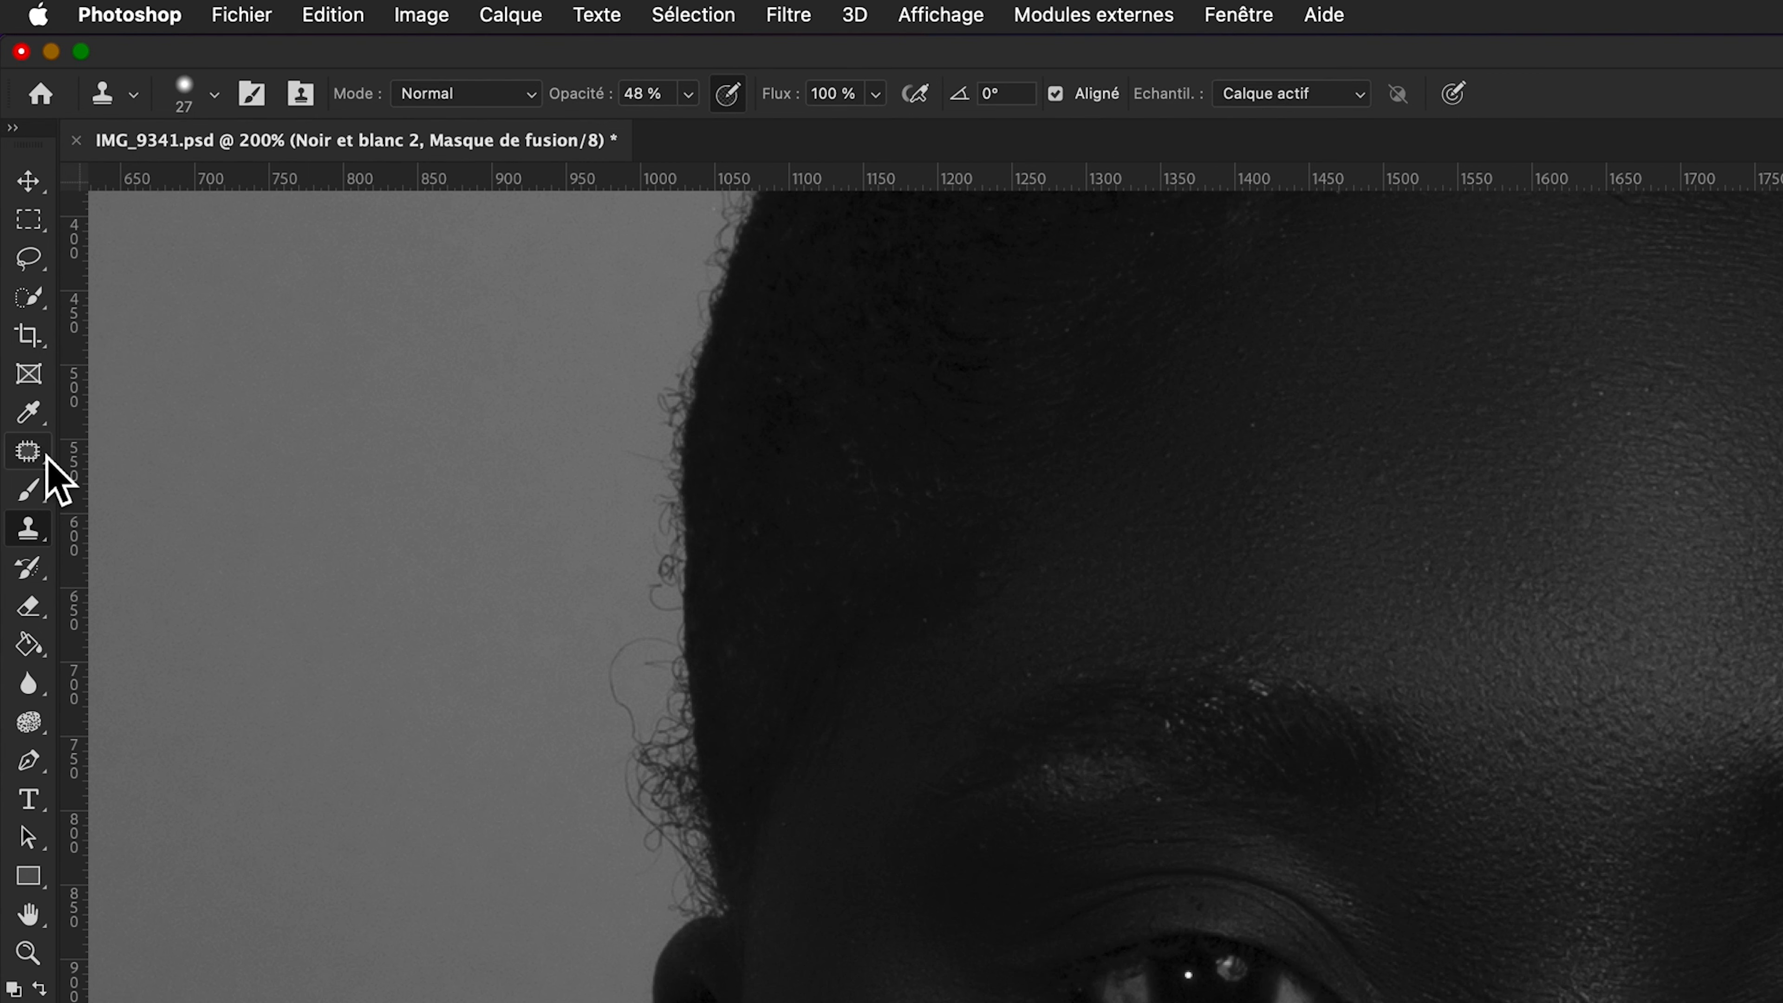
right_click(43, 453)
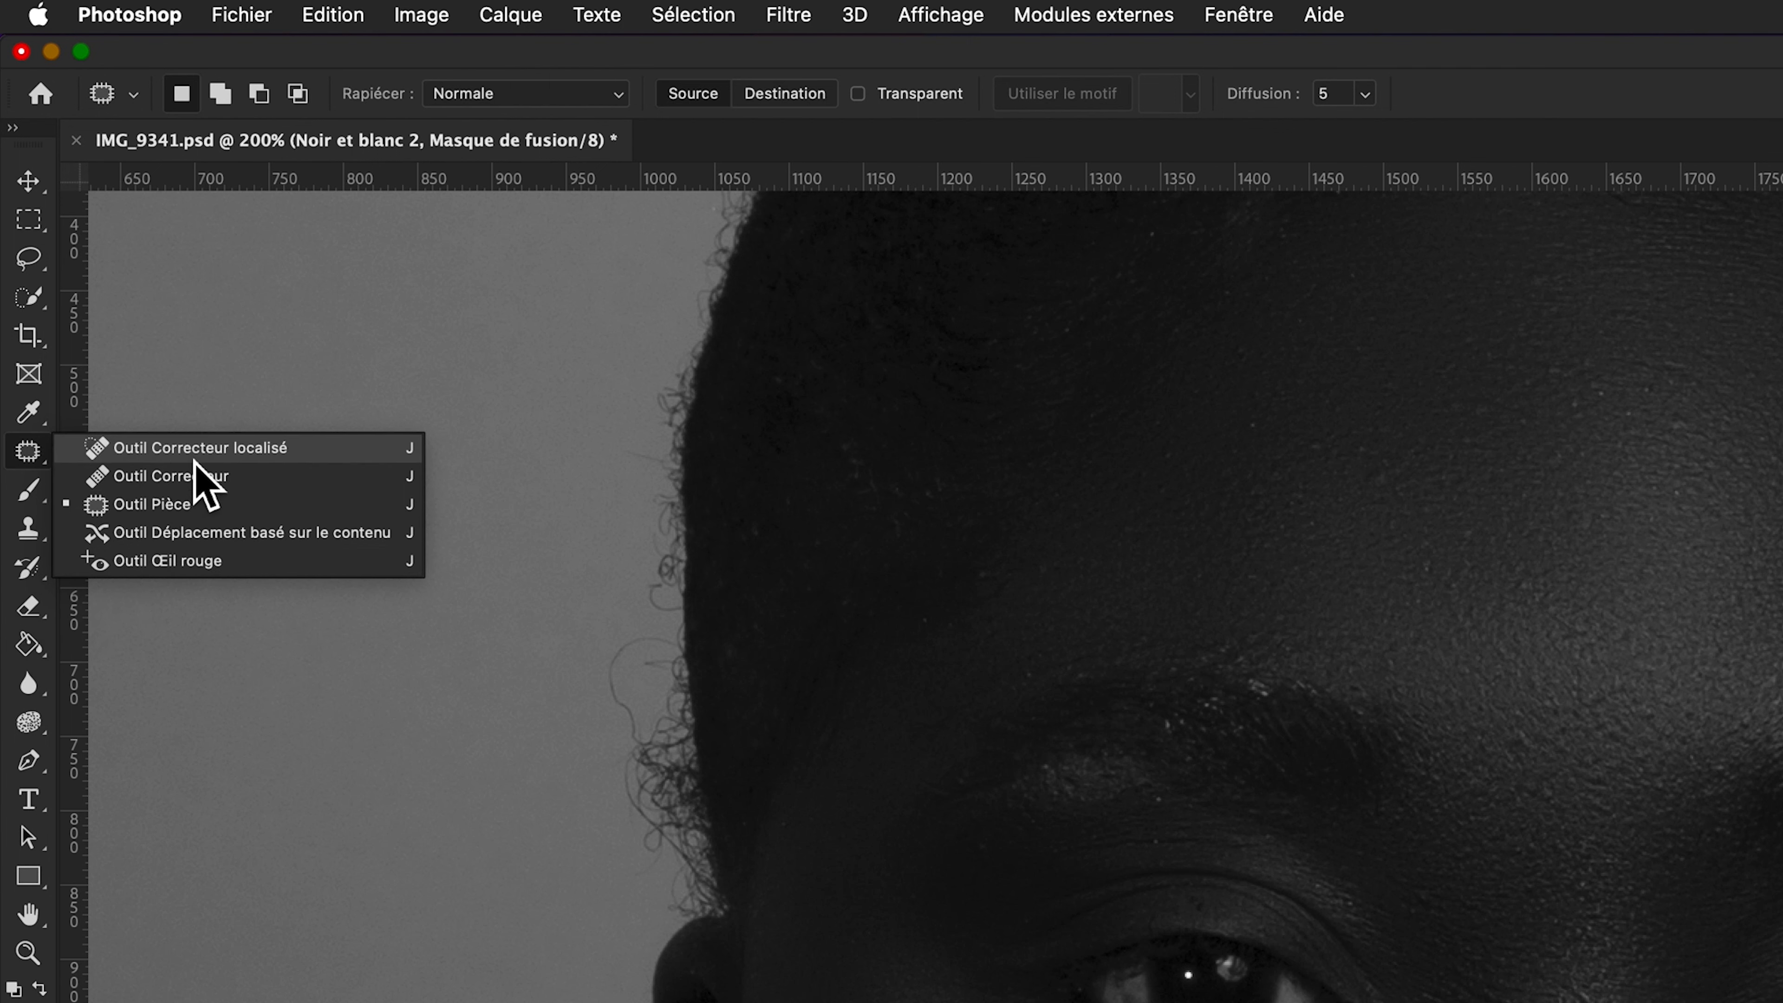
click(35, 540)
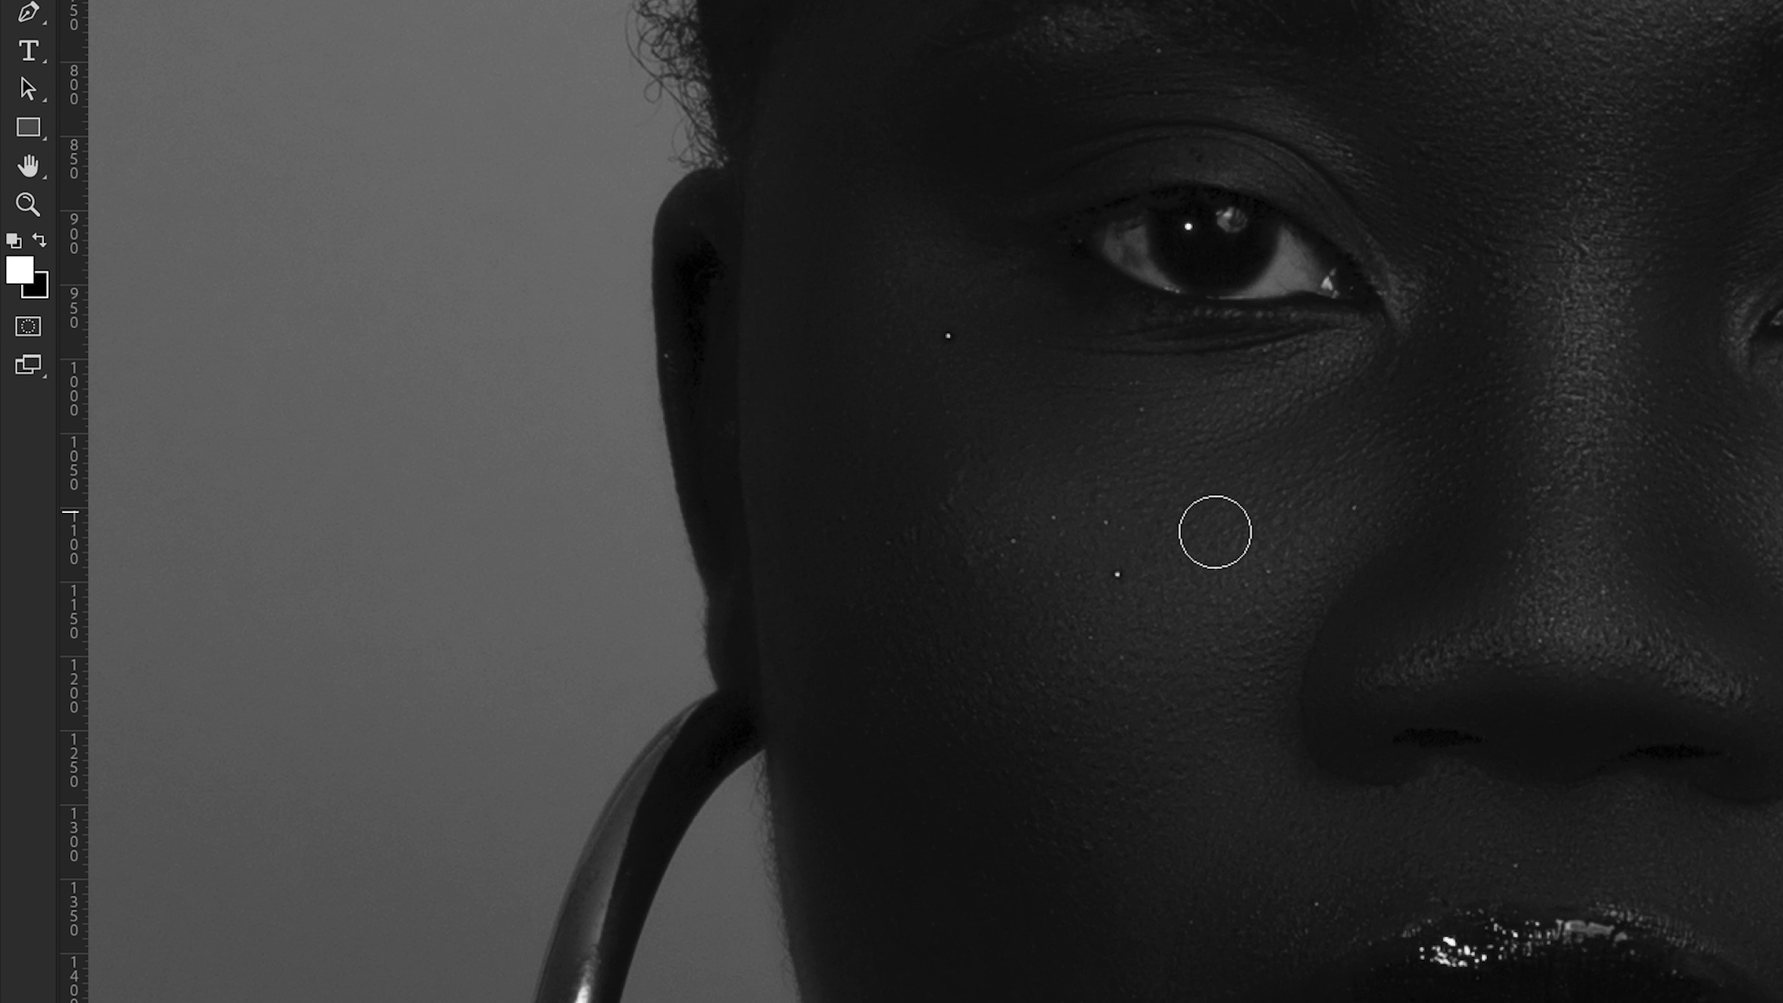